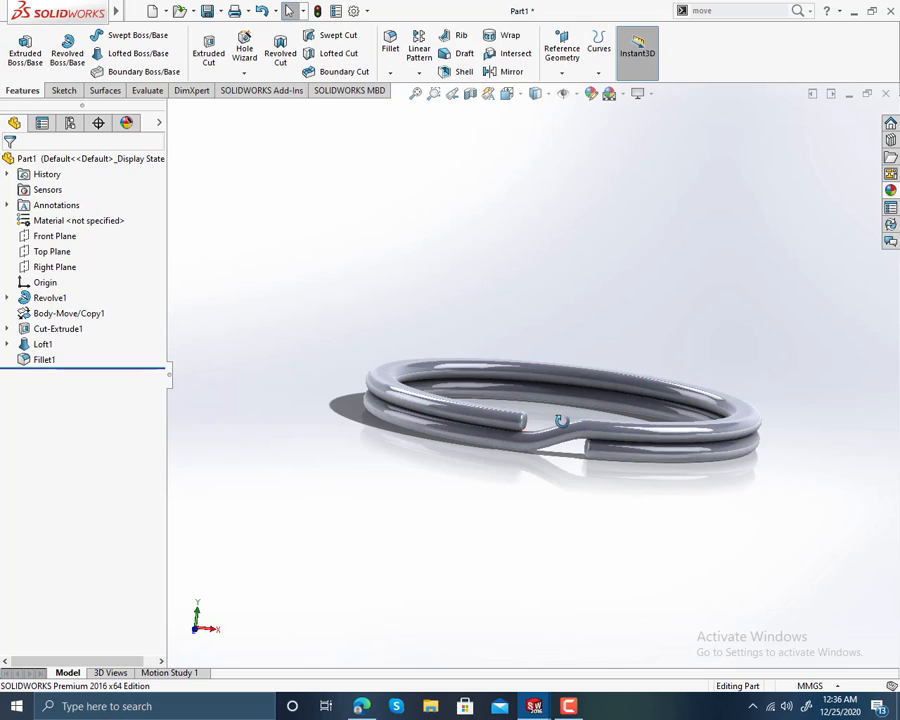
middle_drag(562, 421, 516, 444)
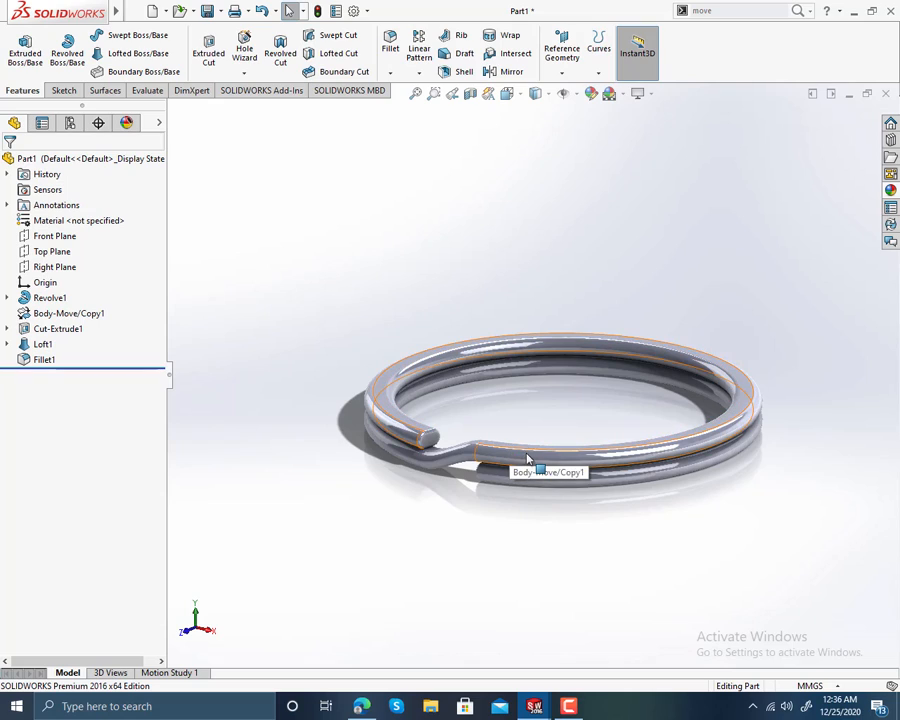
middle_drag(573, 427, 599, 448)
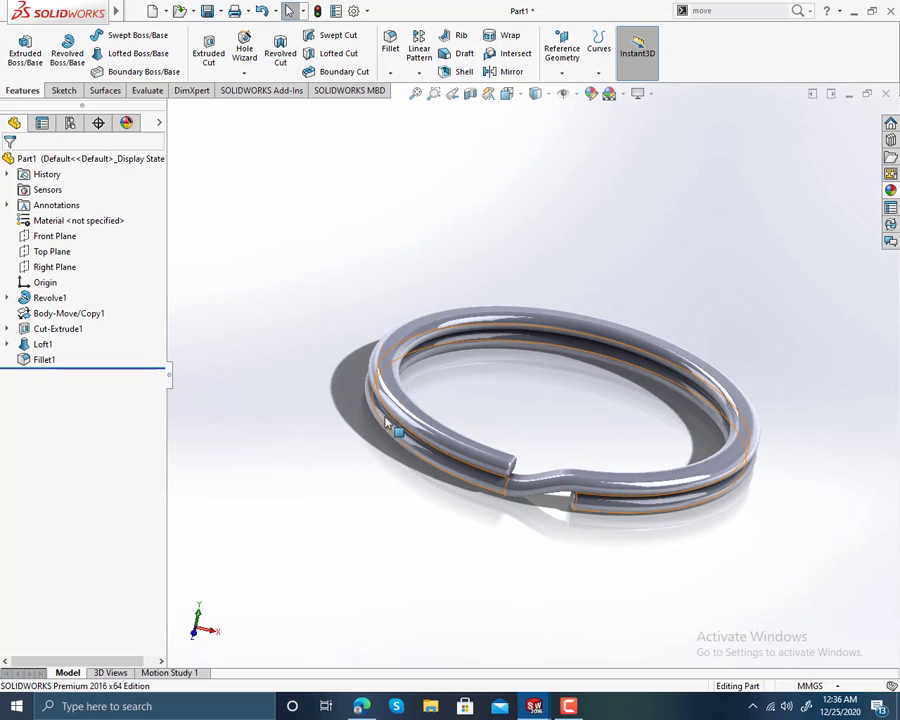
click(885, 93)
click(542, 408)
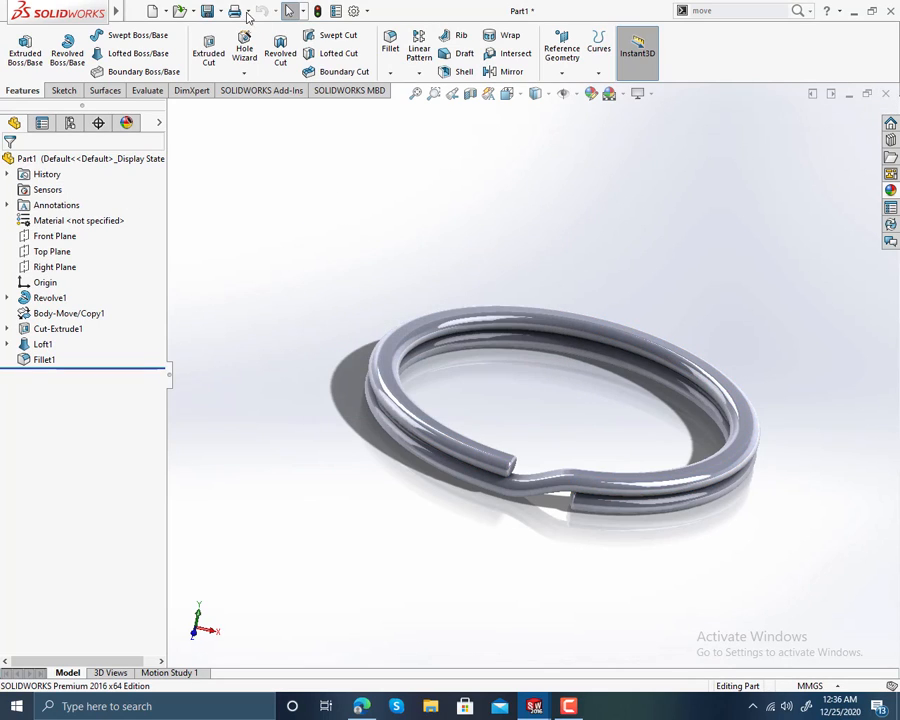
Create a new part document and open a sketch on the Front Plane.
click(150, 11)
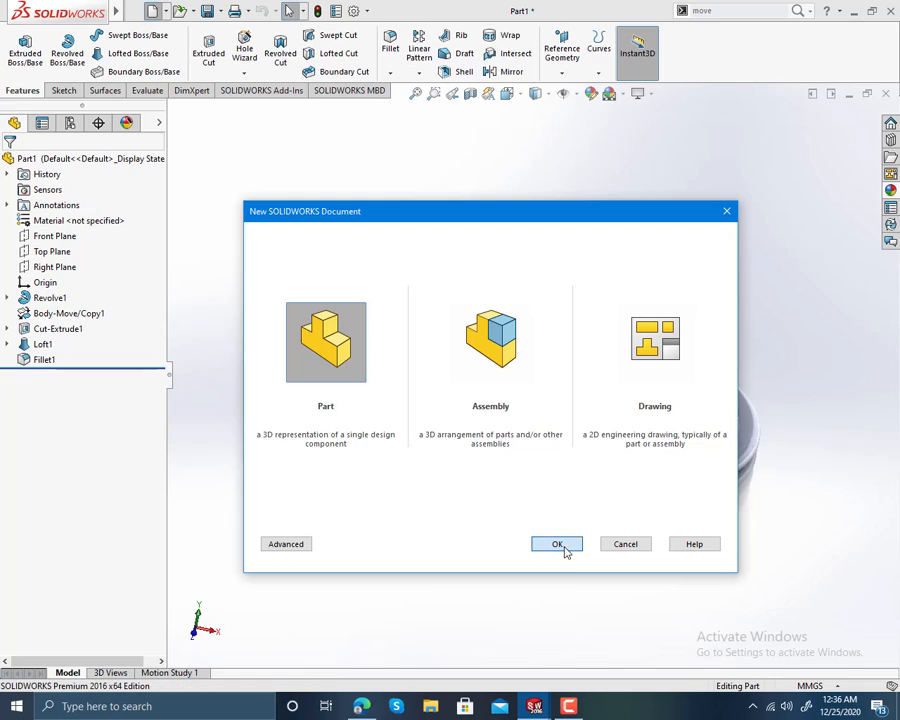
click(562, 545)
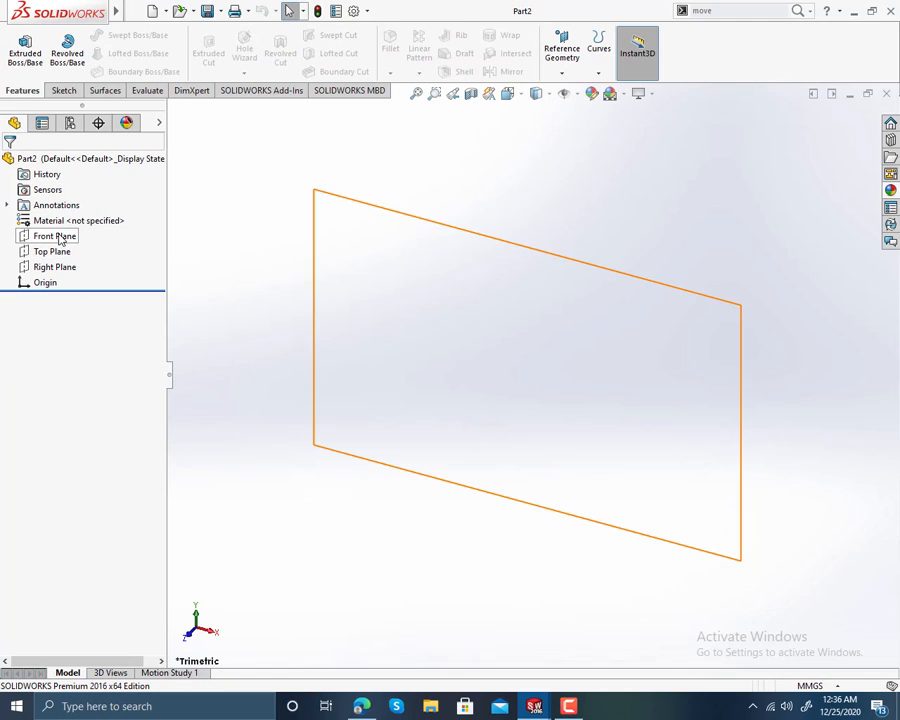
right_click(56, 240)
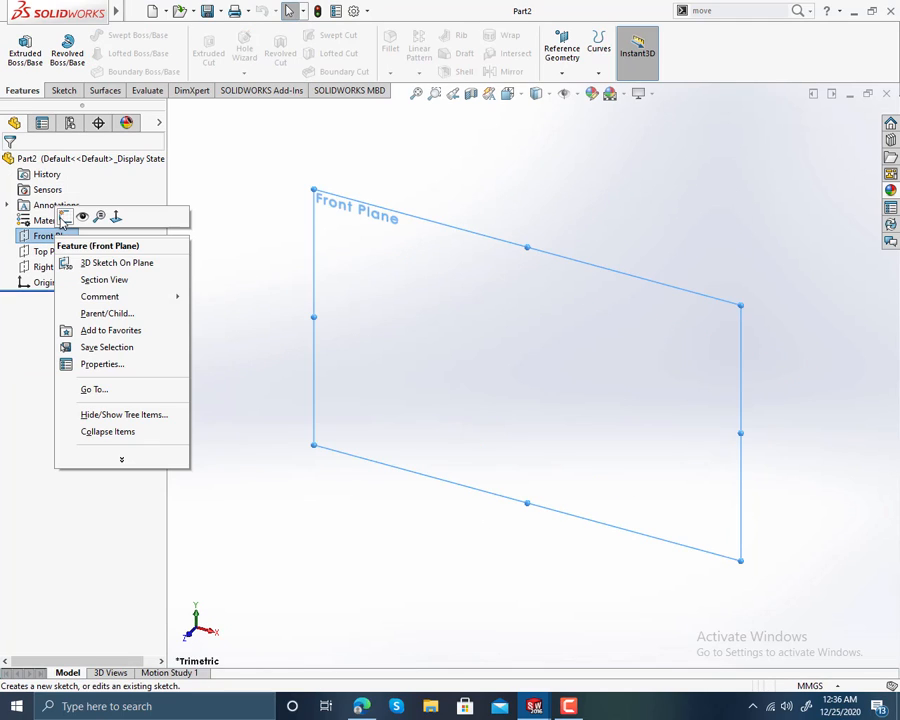
click(64, 218)
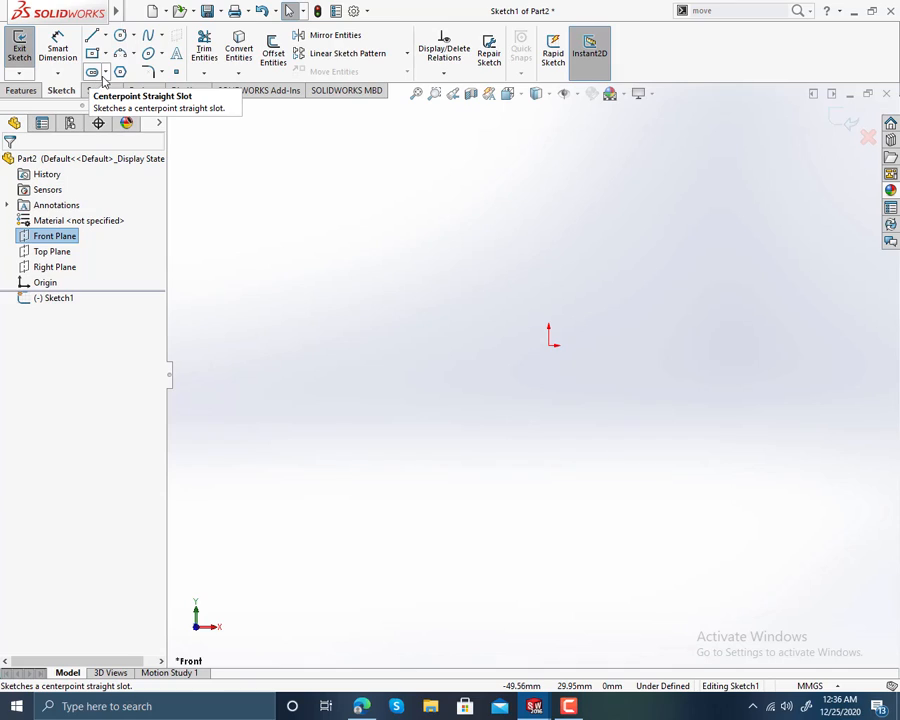
Sketch a horizontal centerpoint straight slot about 9.7 mm between centres and 3.3 mm wide, centred about 30 mm left of the origin.
click(104, 76)
click(115, 107)
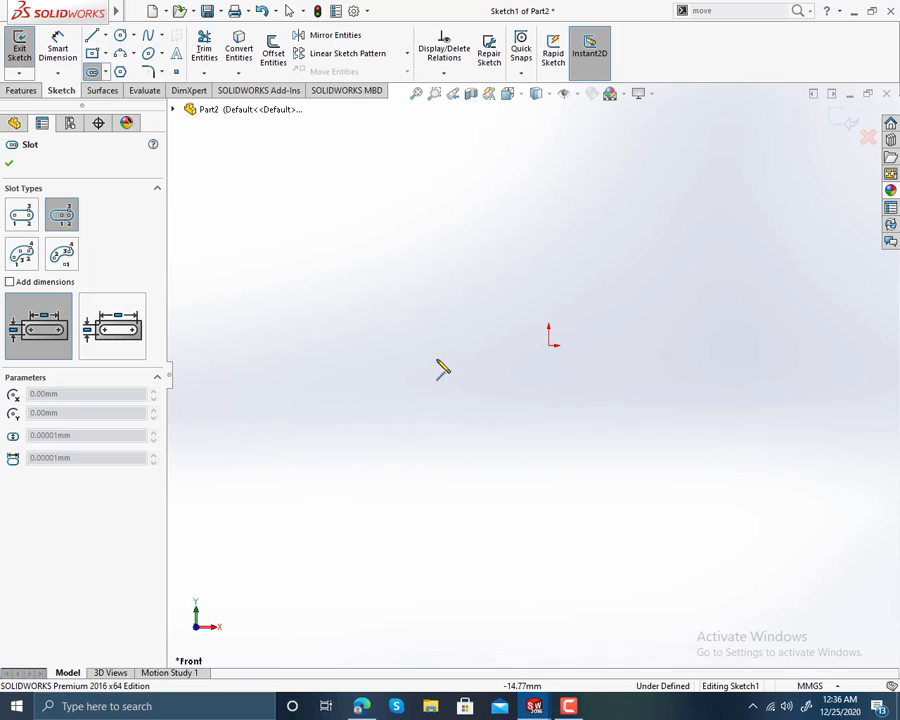
click(320, 346)
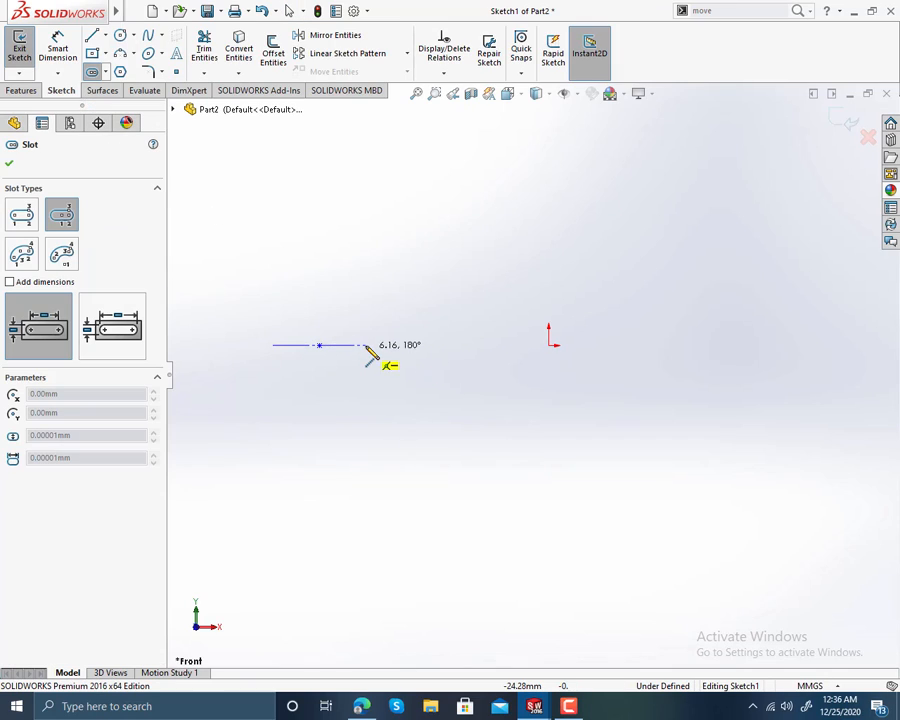
click(362, 352)
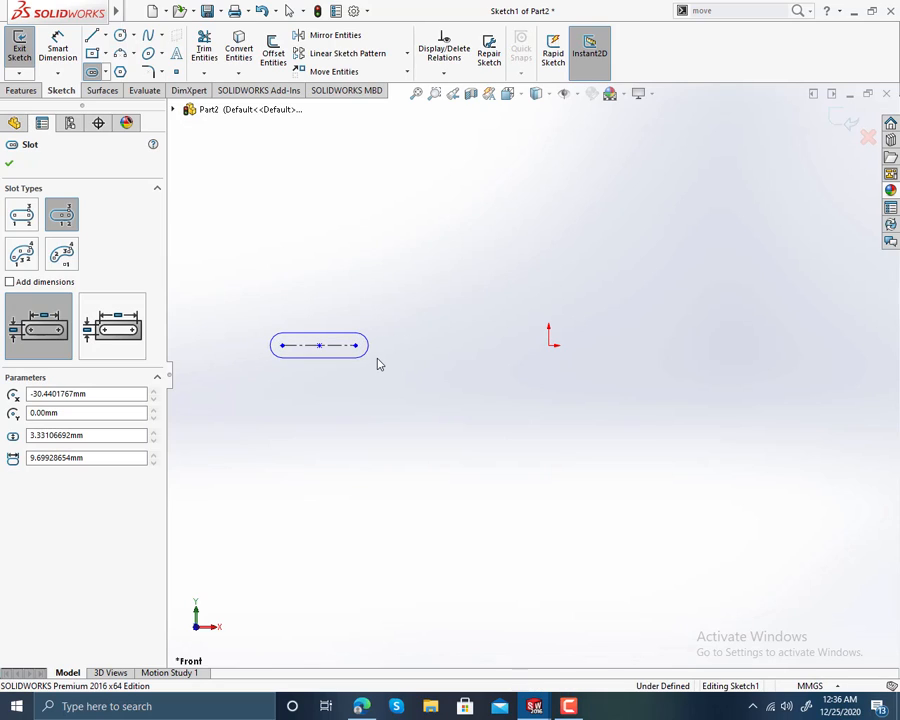
click(376, 362)
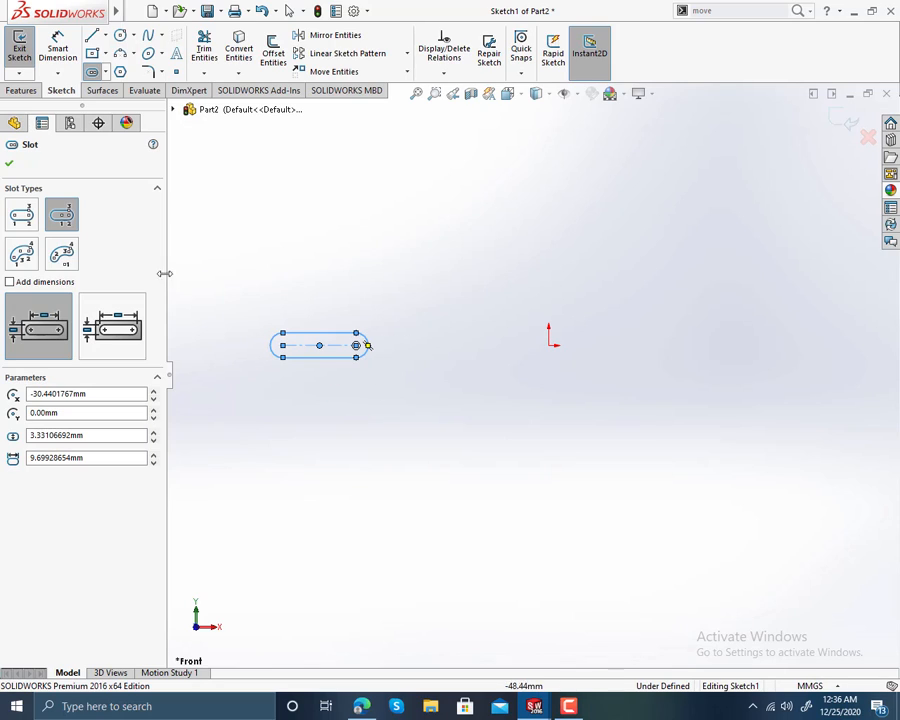
Draw a vertical centerline about 22.5 mm long upward from the origin.
click(105, 36)
click(112, 72)
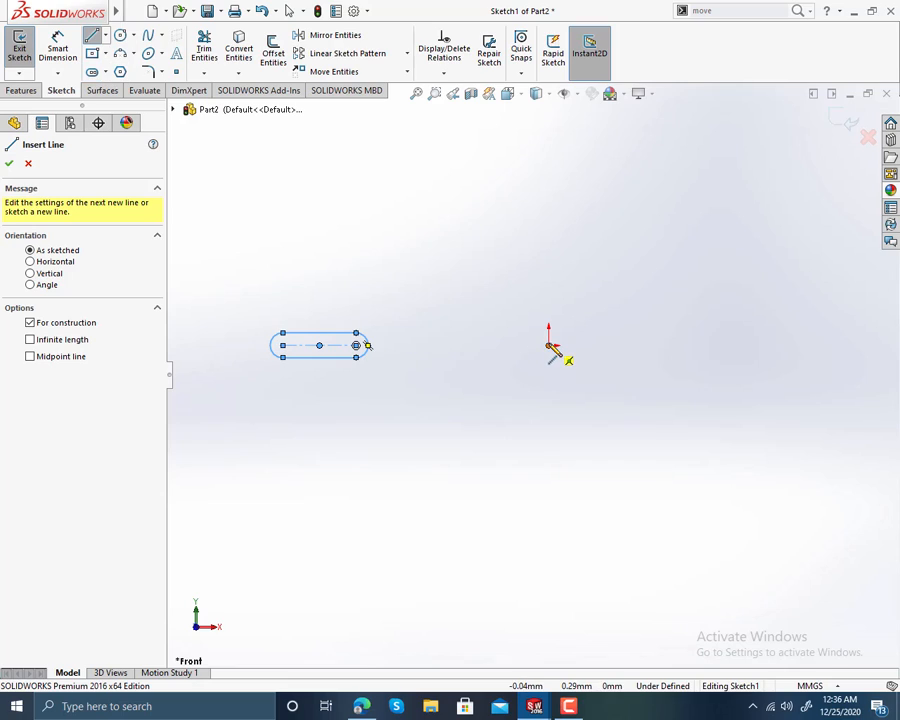
click(552, 349)
right_click(550, 176)
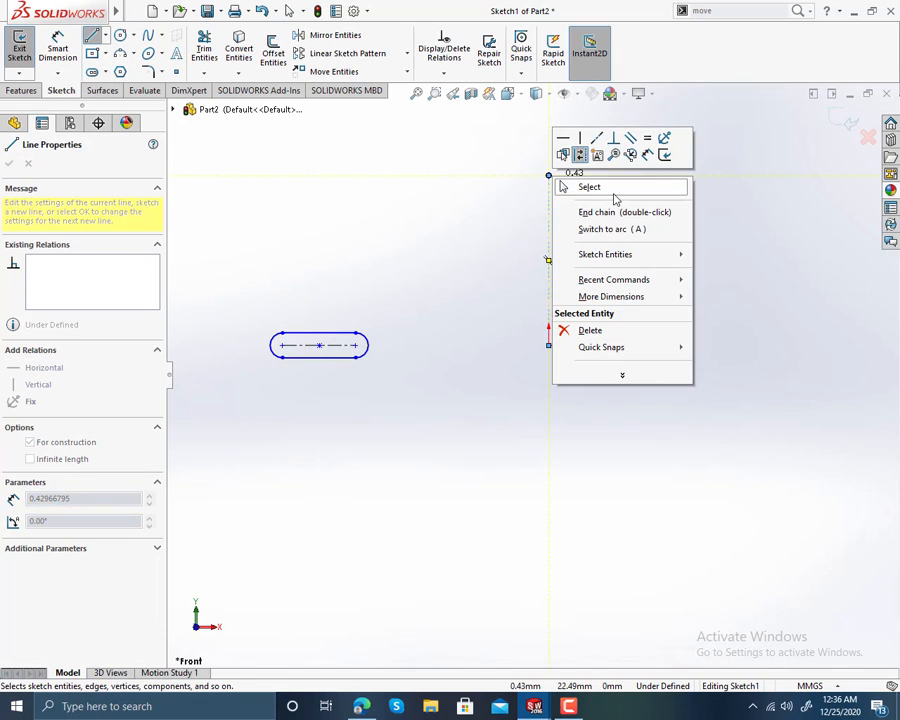
click(610, 189)
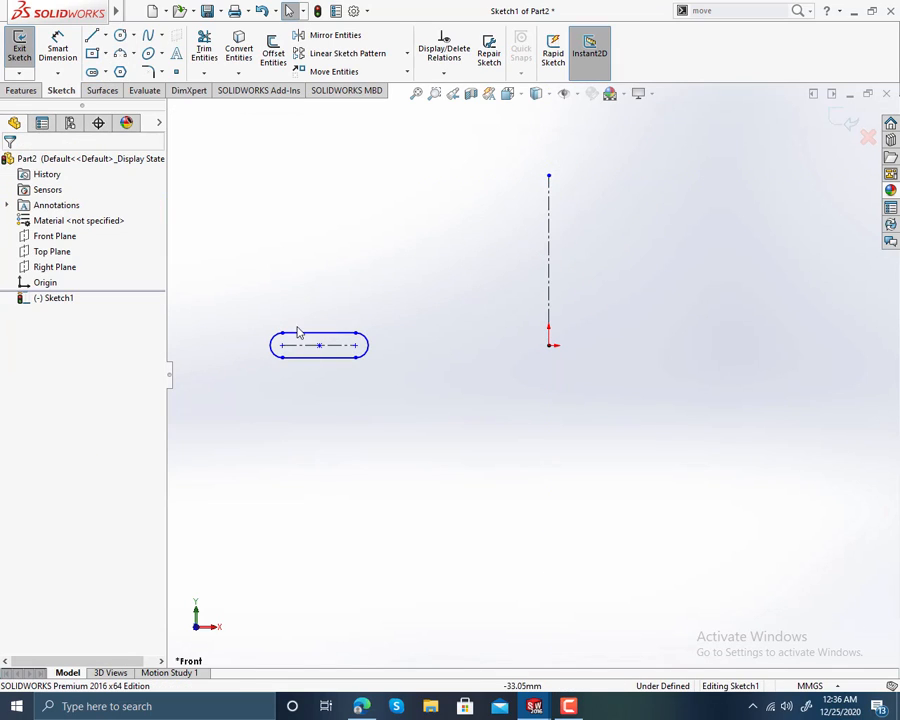
Dimension the slot with 1 mm between its arc centres and an end radius of 0.75 mm.
click(60, 48)
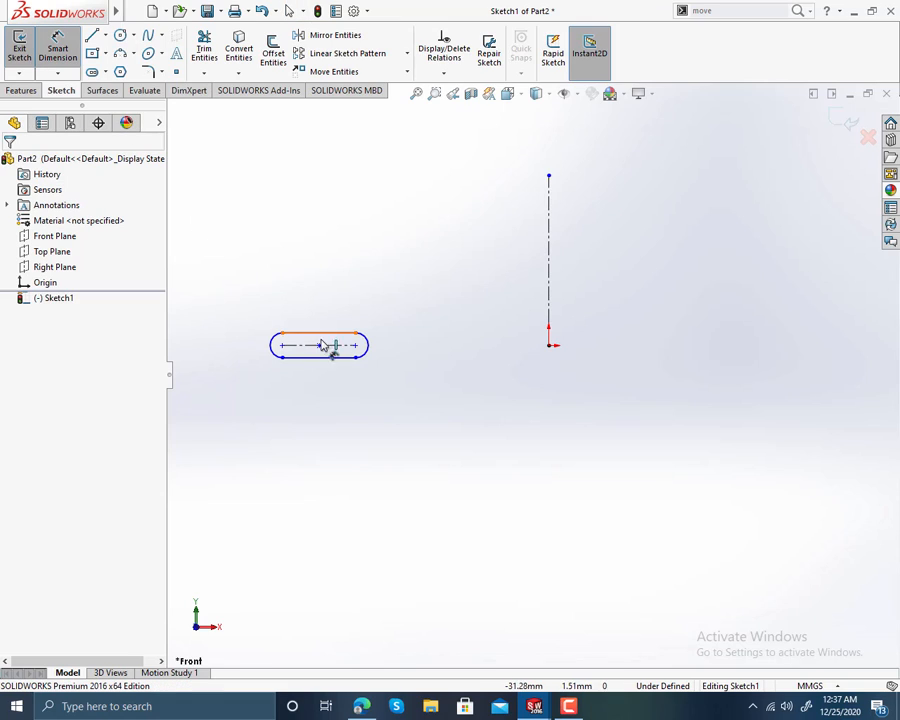
click(352, 350)
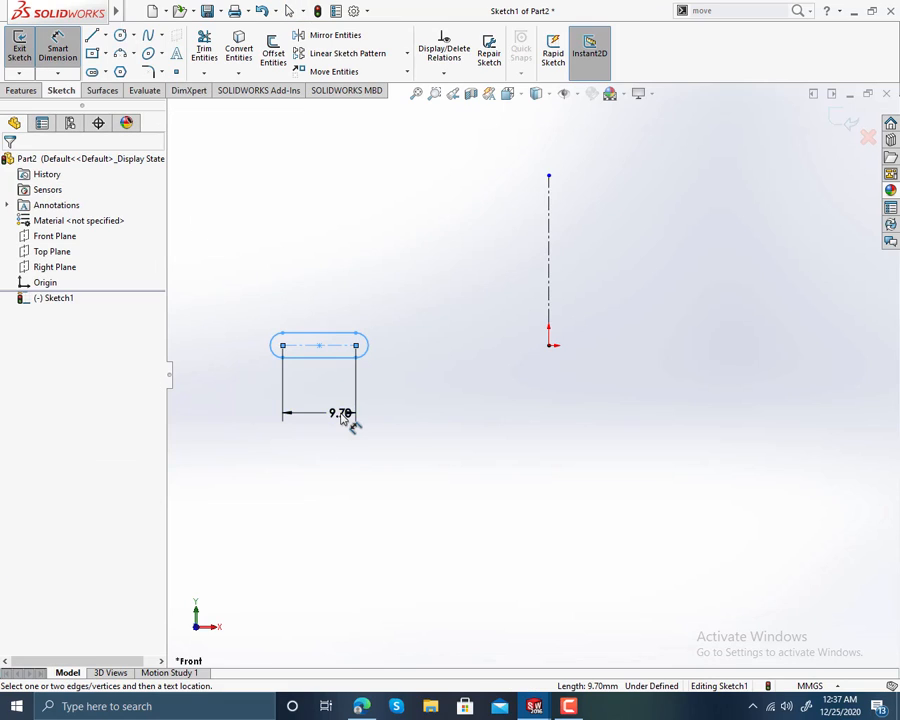
click(340, 420)
text(1)
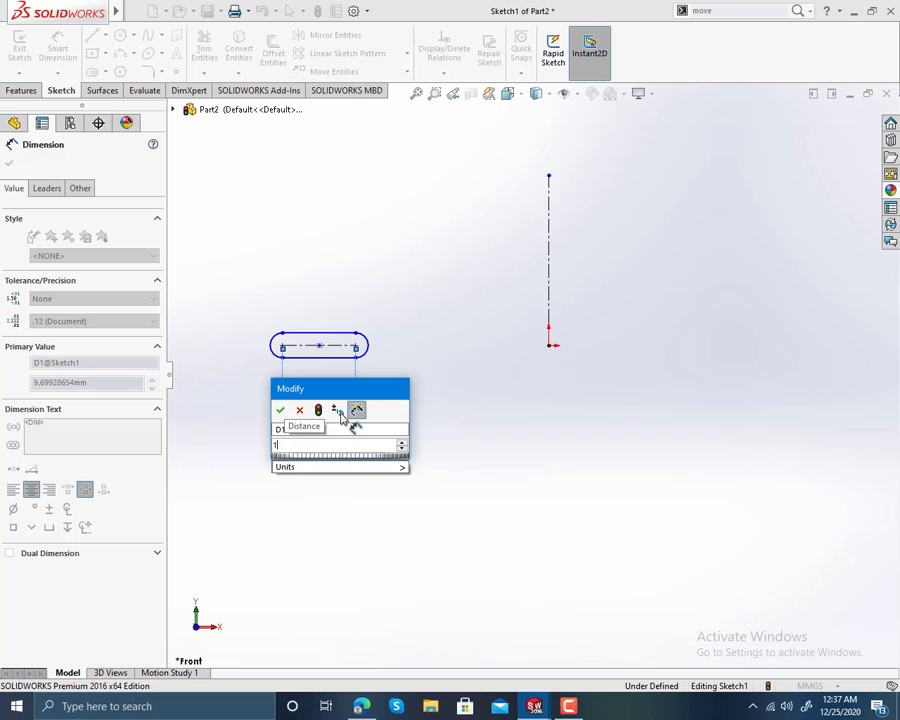
key(Return)
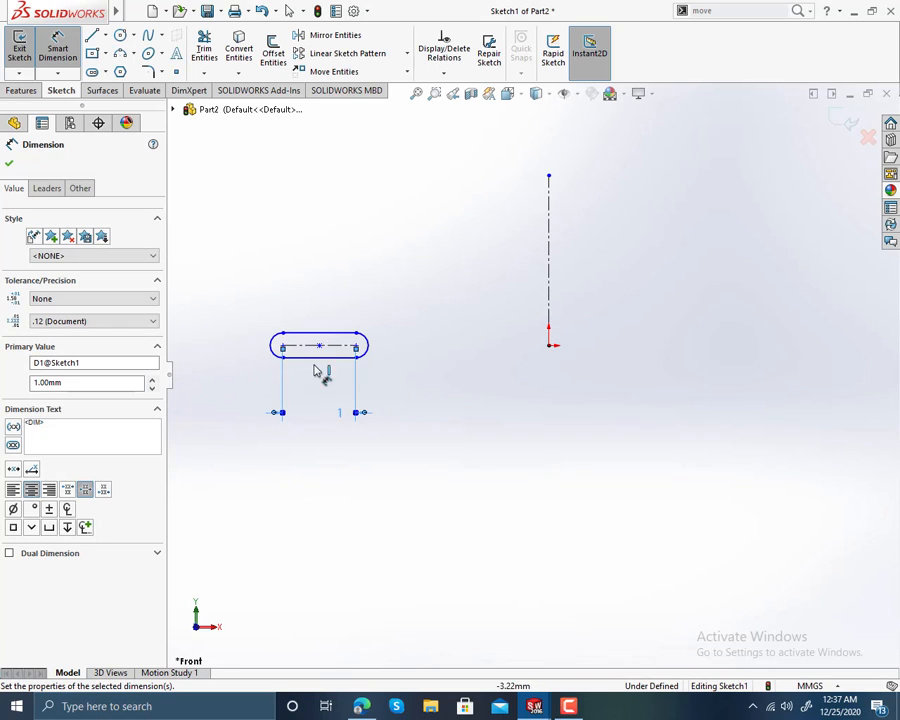
click(382, 349)
click(428, 375)
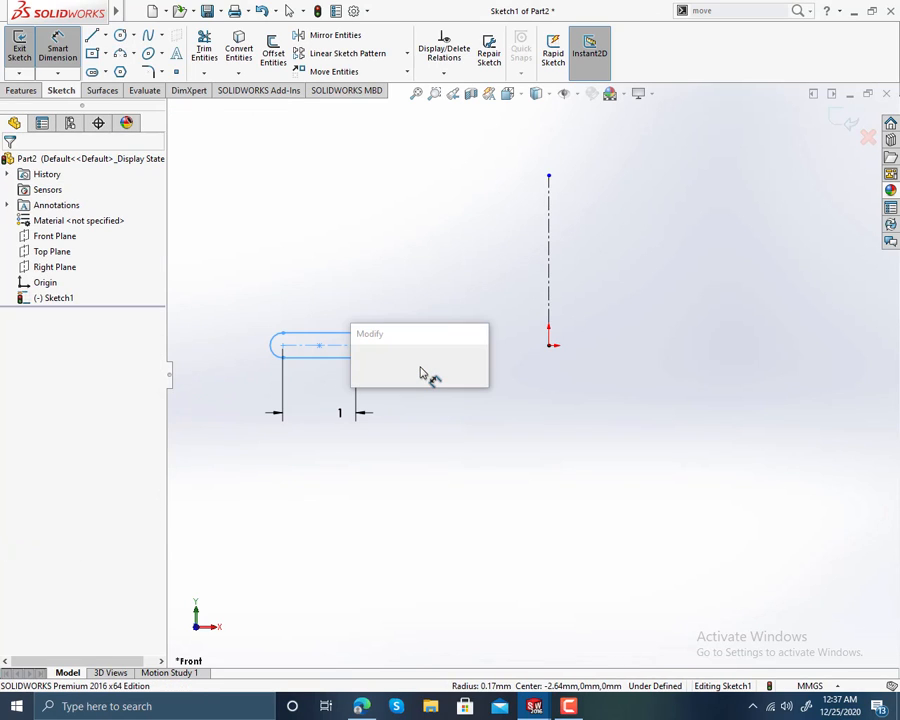
text(0.75)
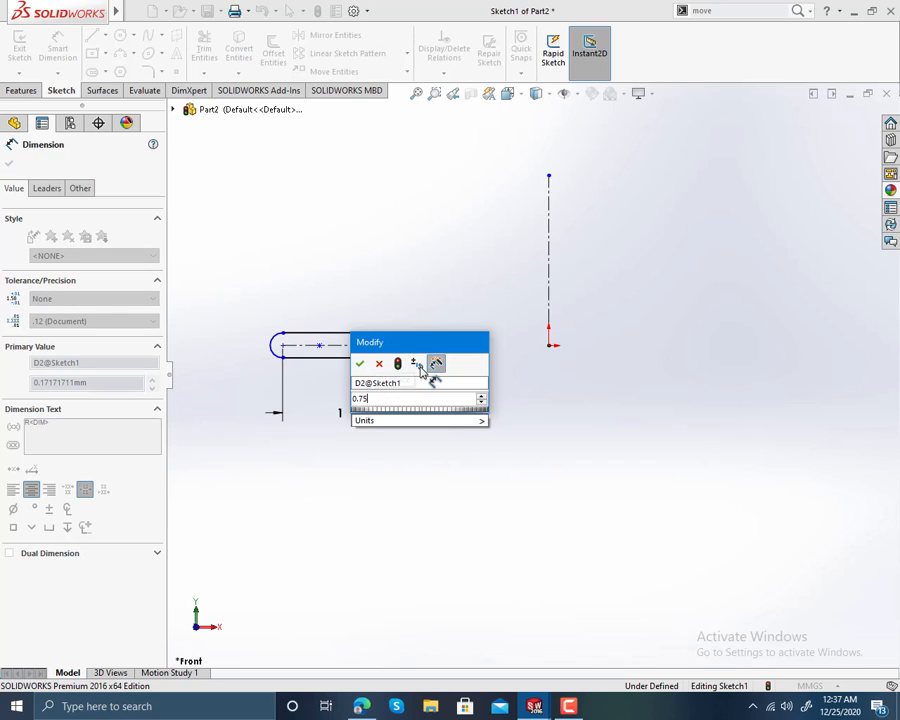
key(Return)
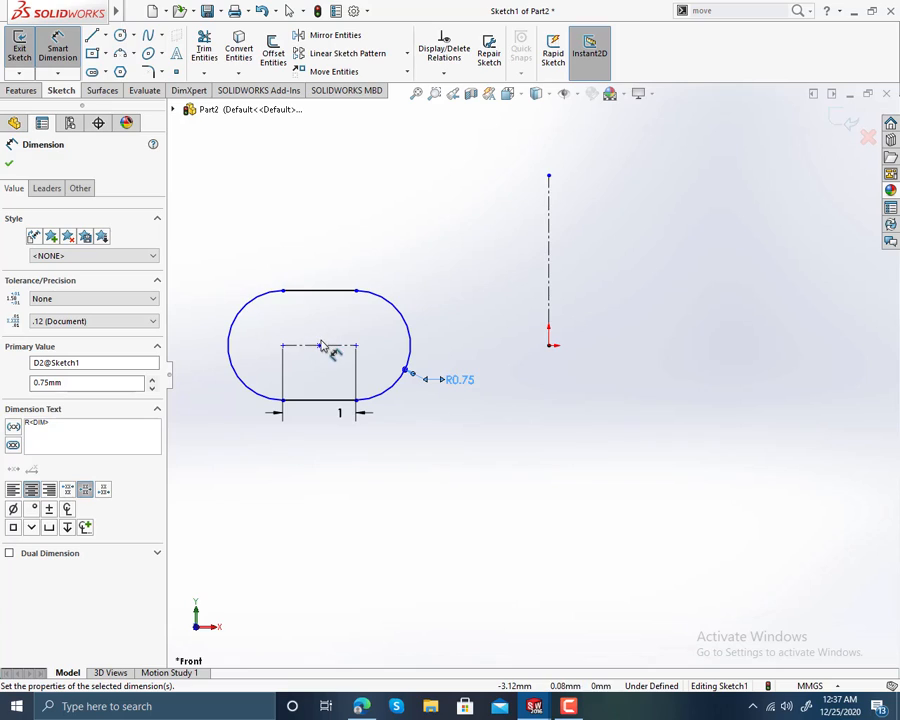
Dimension the horizontal distance from the slot's centre point to the vertical centerline as 15 mm.
scroll(367, 394, up, 3)
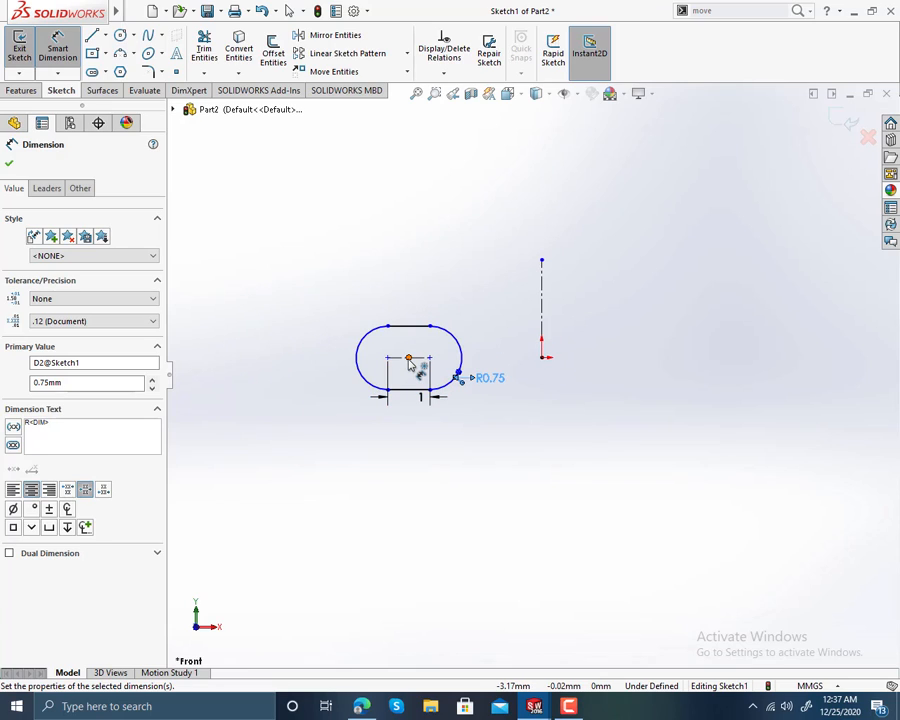
click(408, 360)
click(542, 318)
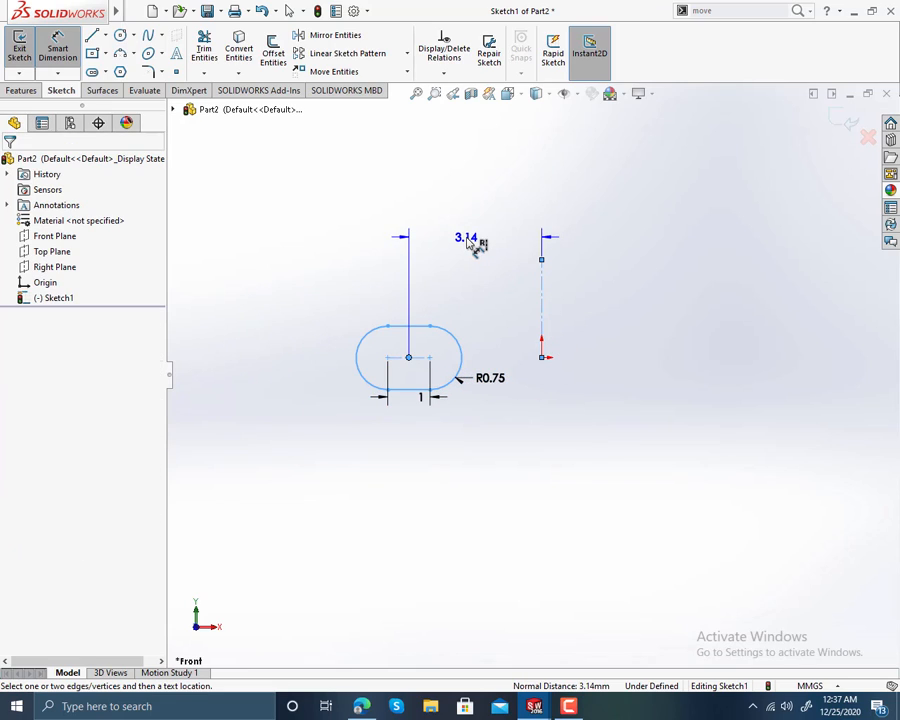
click(468, 245)
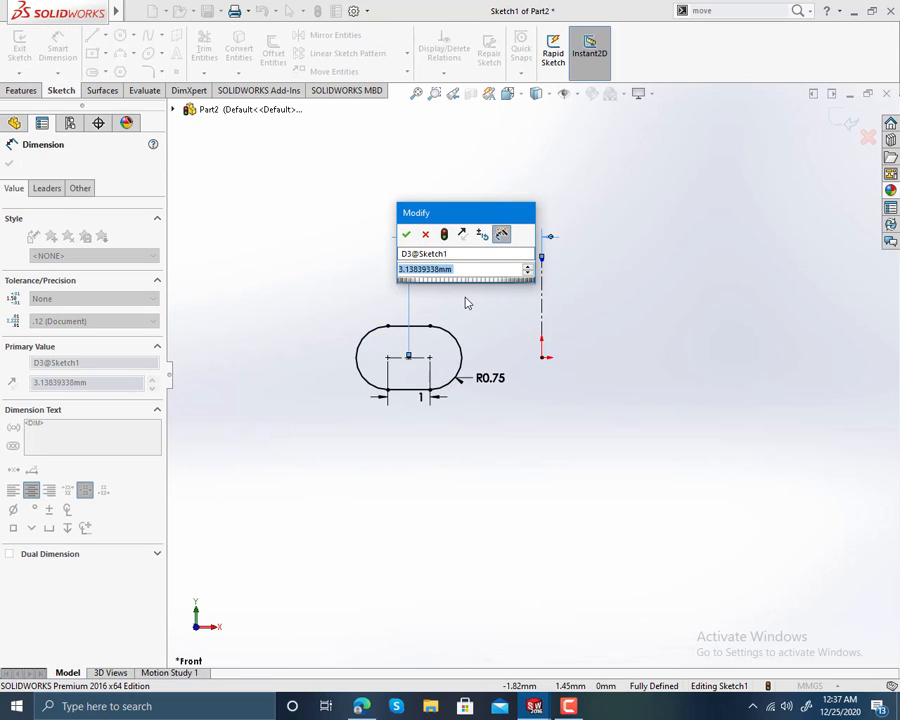
text(15)
key(Return)
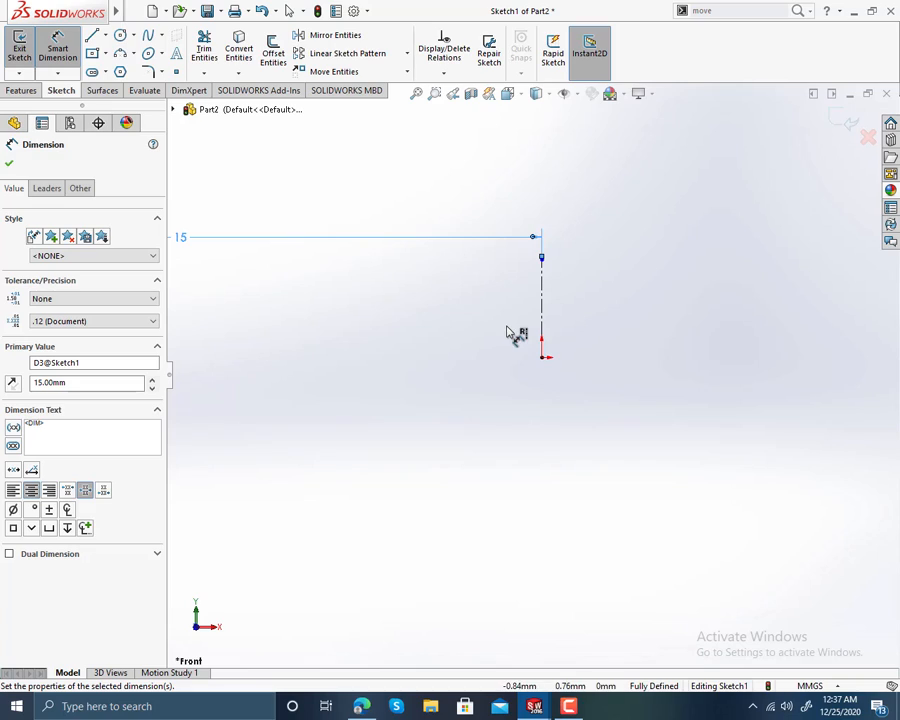
Stretch the centerline's upper endpoint to about 9.4 mm above the origin and exit the sketch.
scroll(430, 342, up, 6)
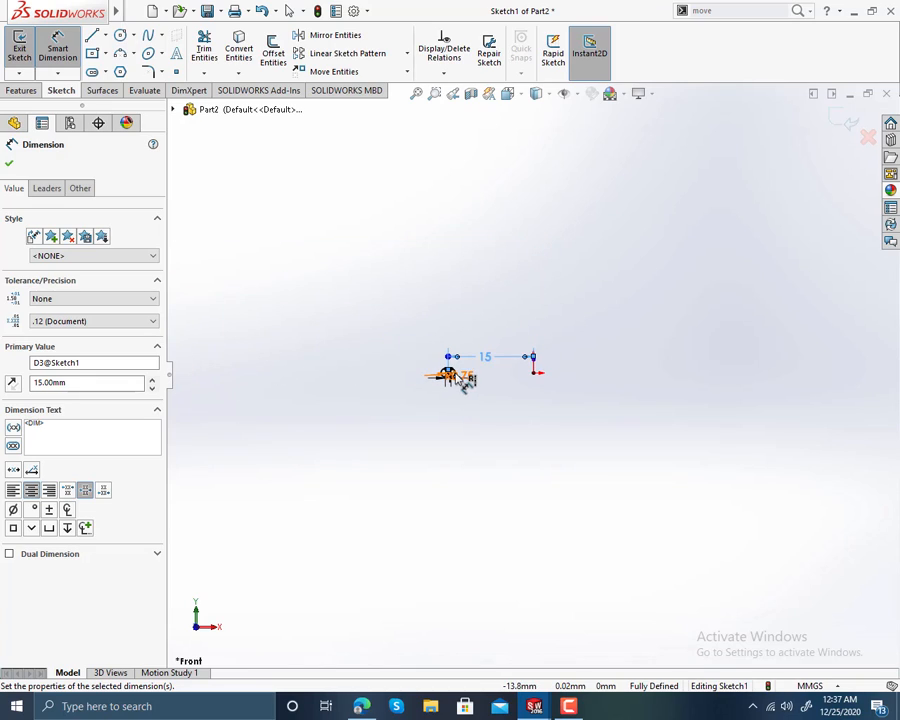
scroll(465, 383, down, 6)
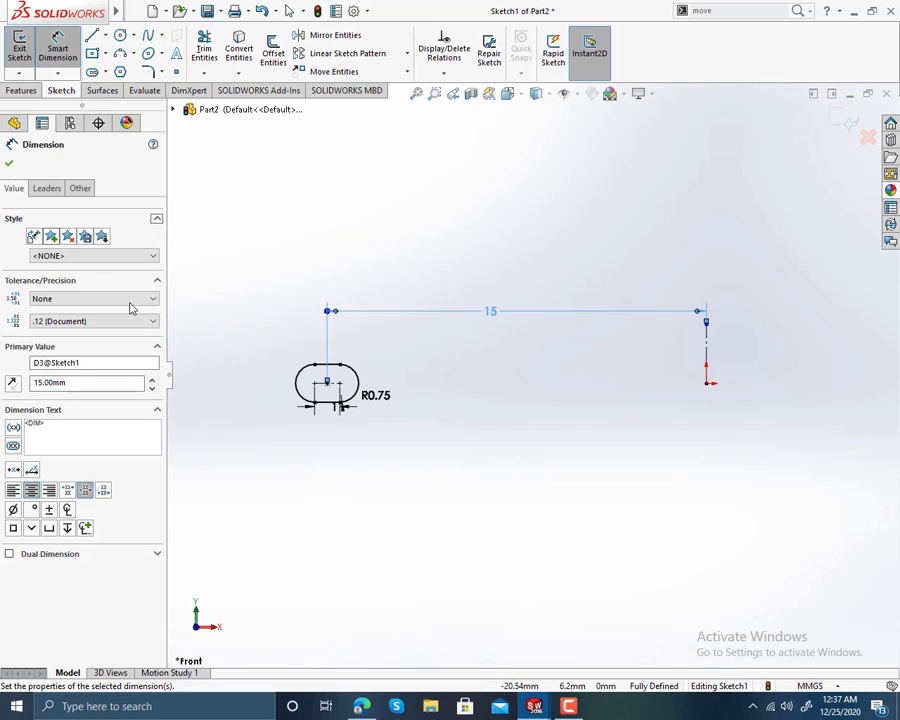
click(706, 324)
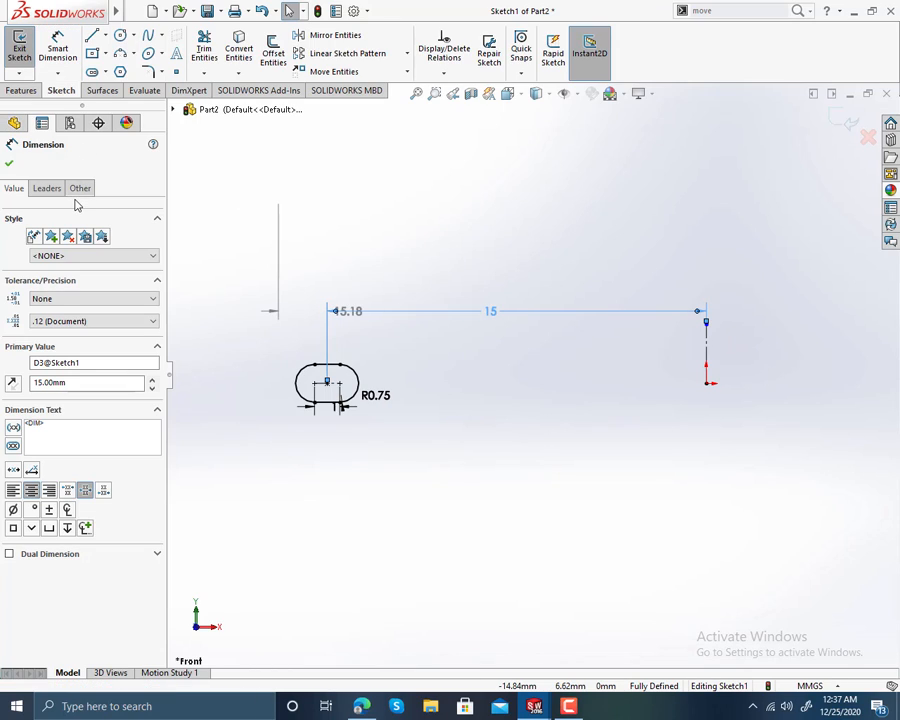
key(Escape)
mouse_move(708, 324)
mouse_down()
mouse_move(721, 191)
mouse_move(712, 146)
mouse_up()
scroll(601, 230, up, 4)
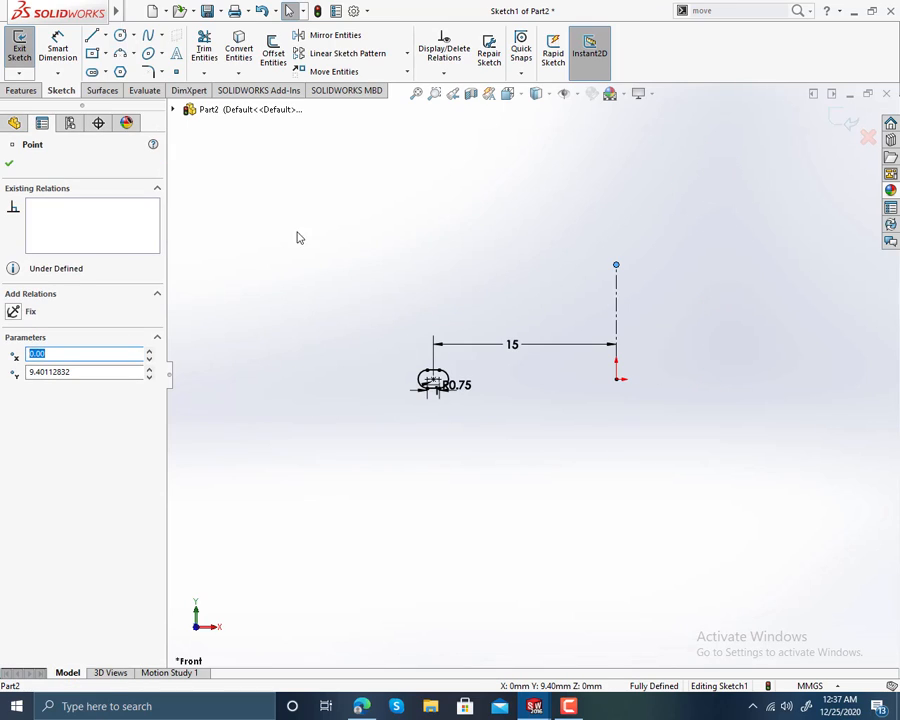
click(9, 165)
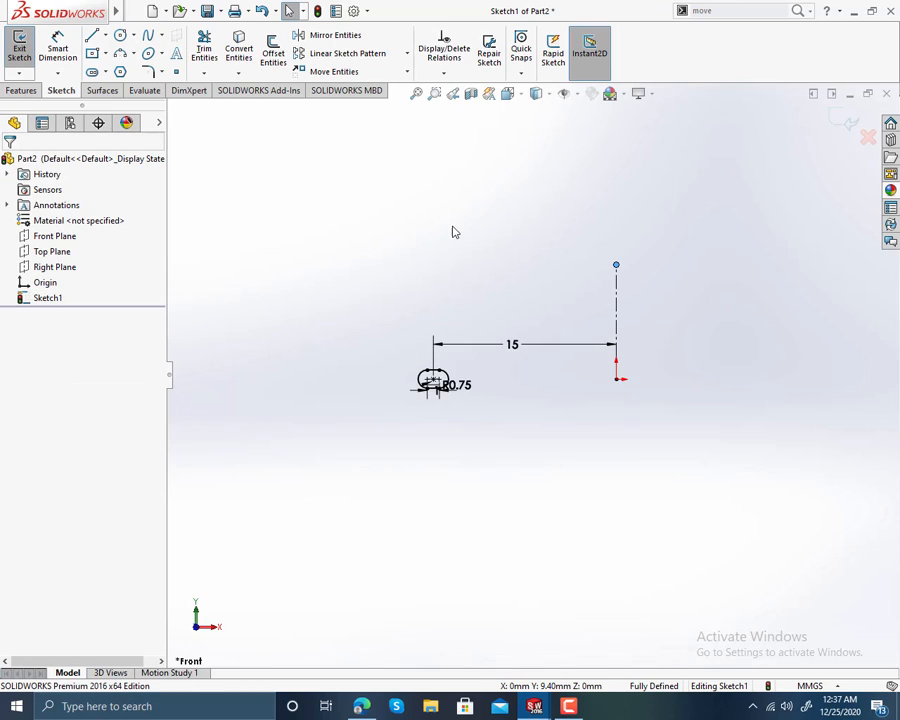
click(845, 120)
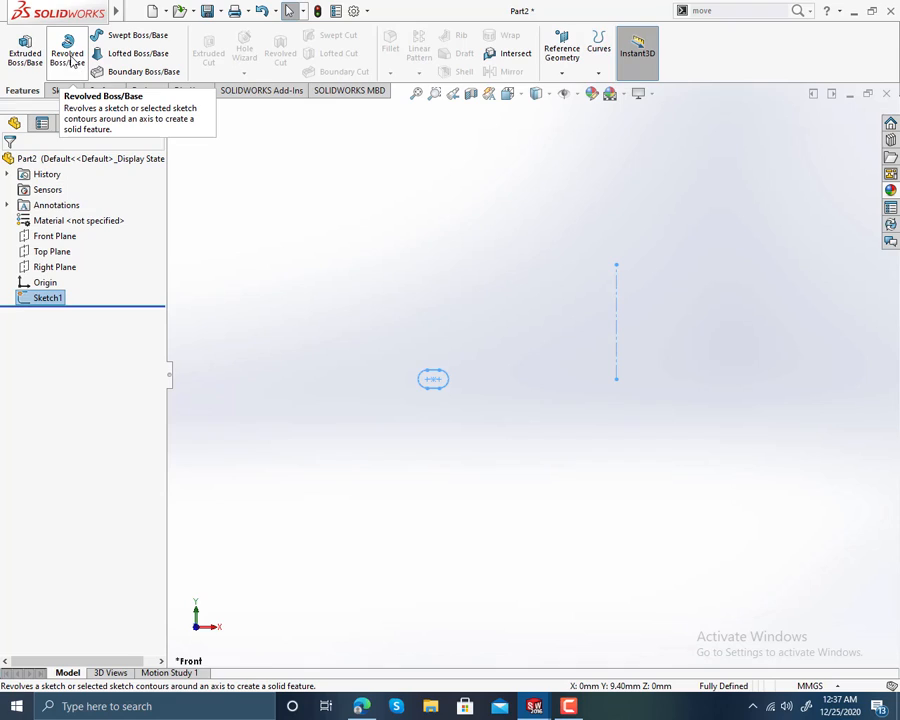
Revolve the slot profile 360 degrees around the vertical centerline to form a solid ring.
click(68, 63)
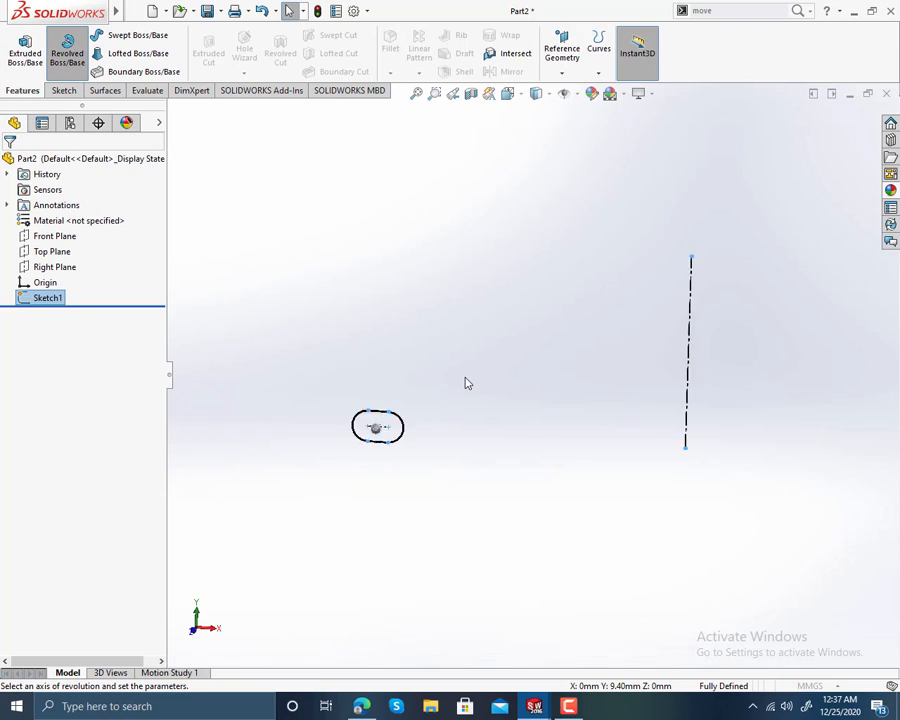
click(684, 410)
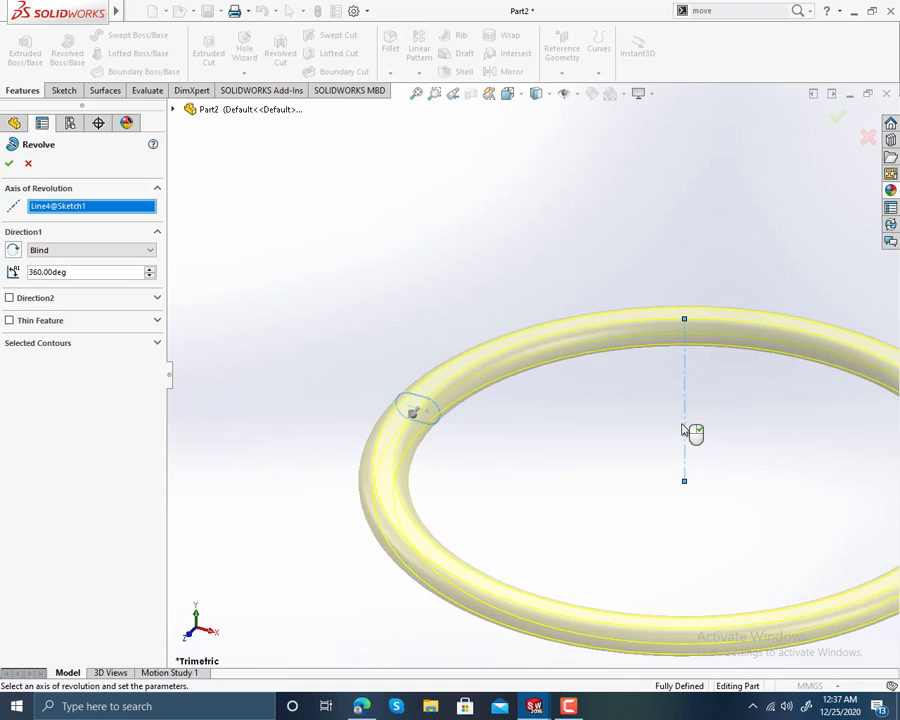
click(9, 164)
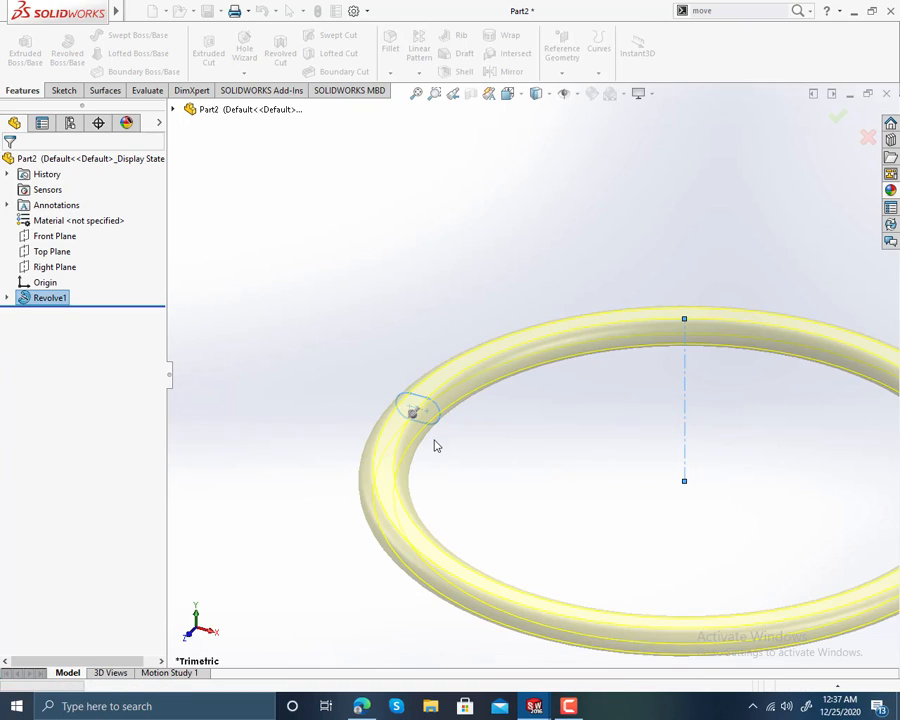
scroll(656, 434, up, 2)
scroll(657, 435, down, 2)
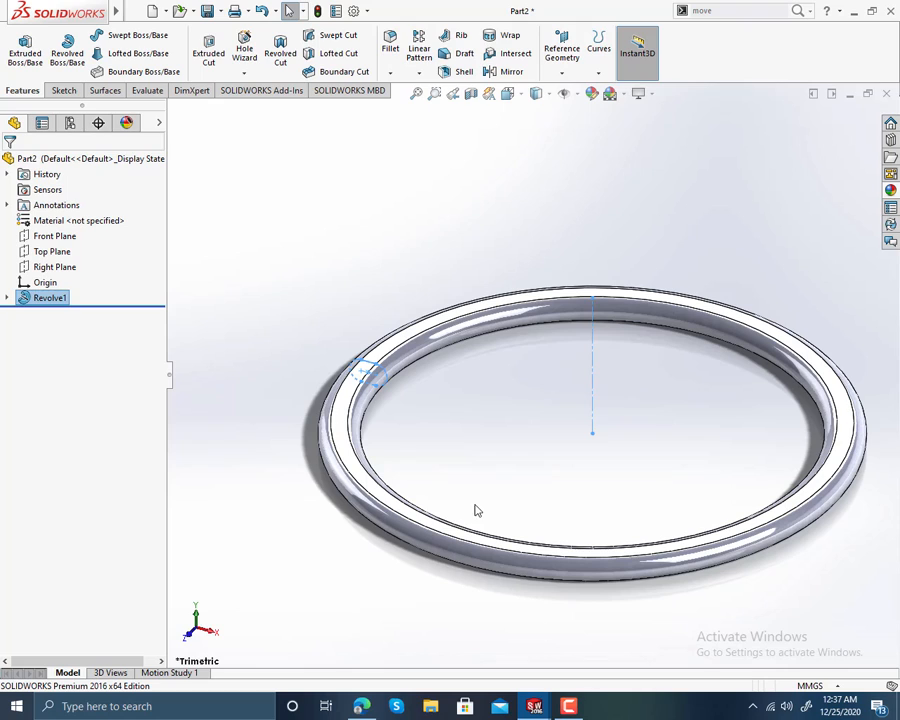
Make one copy of the ring body with Move/Copy Bodies, offset 1.6 mm along Y.
middle_drag(476, 510, 503, 500)
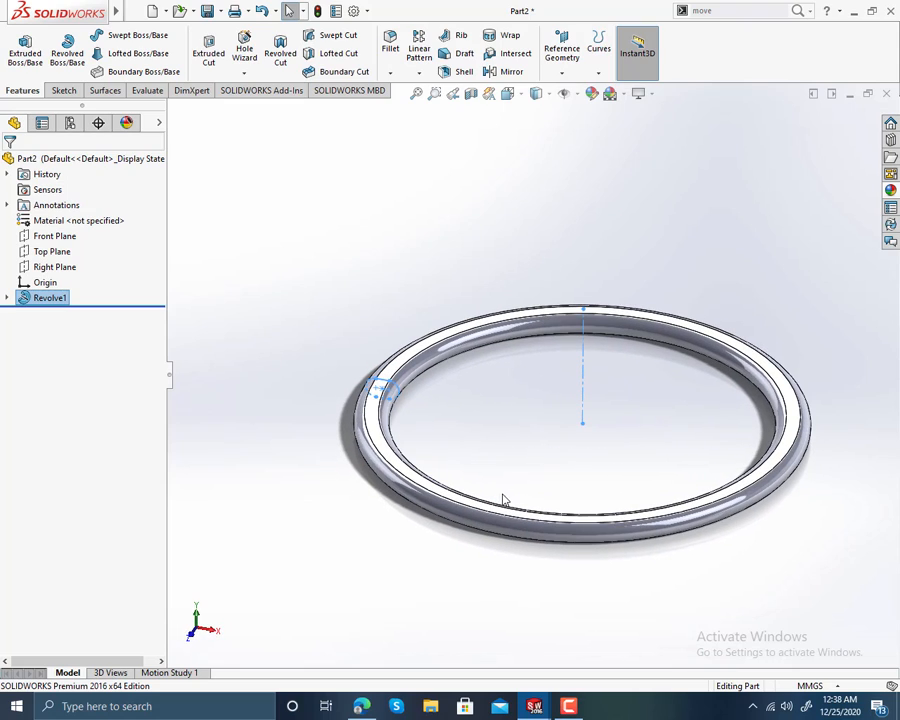
click(712, 12)
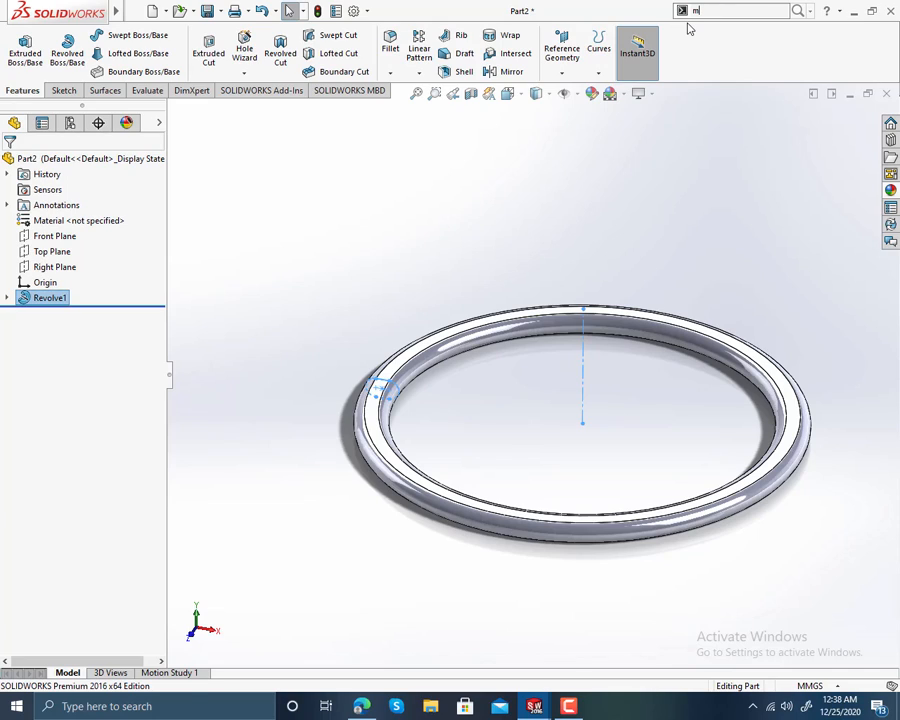
text(ove)
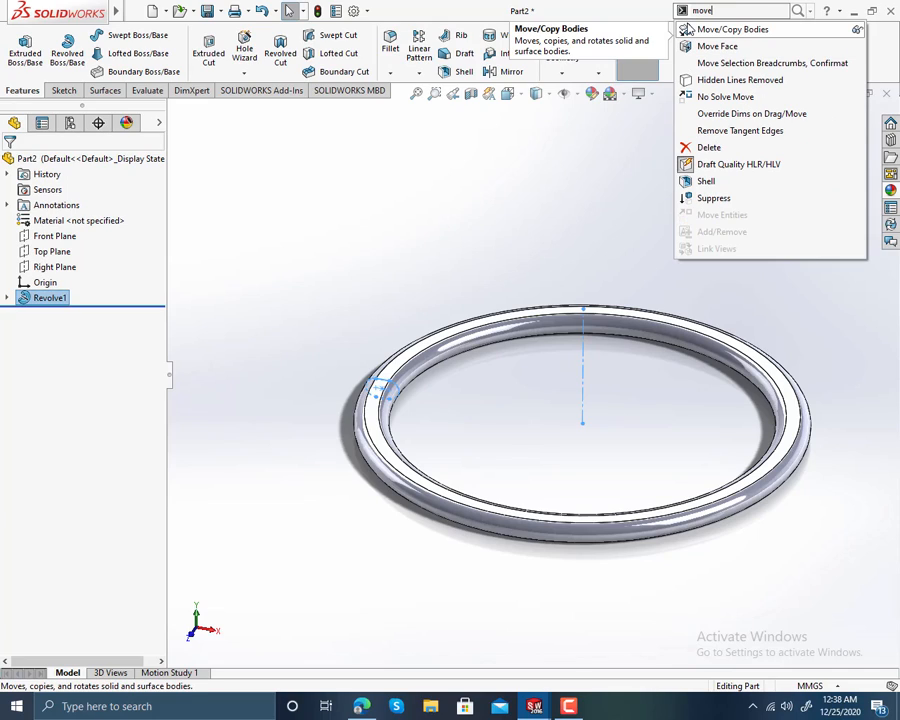
click(733, 31)
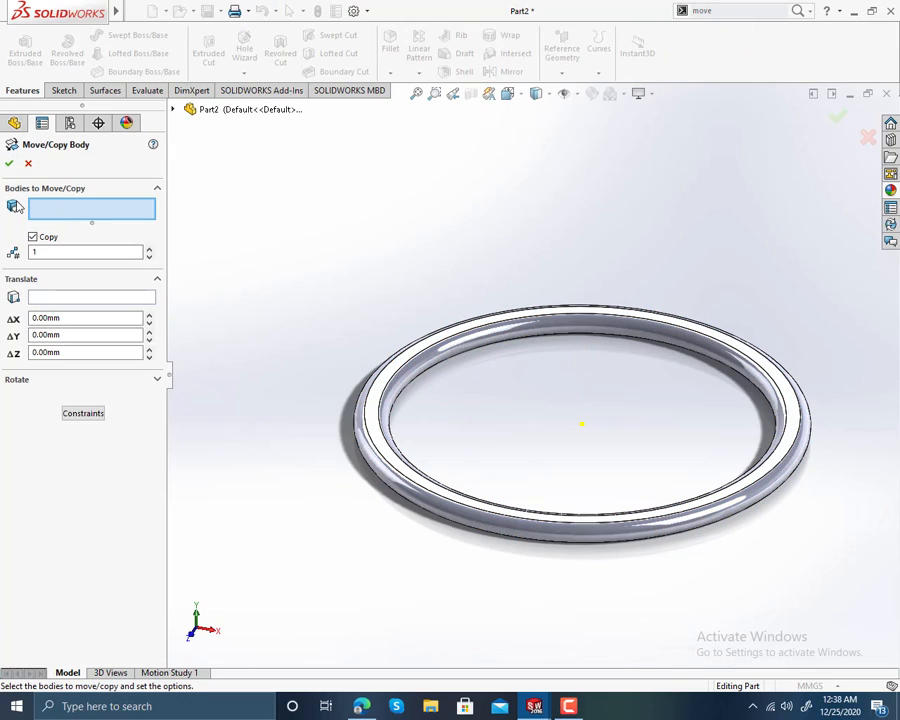
click(502, 335)
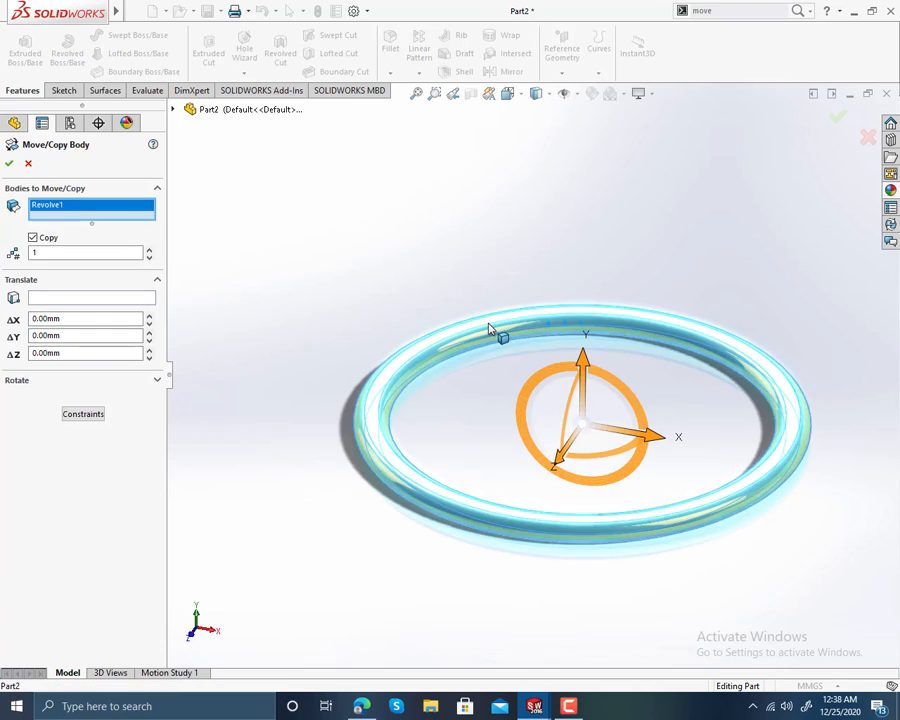
click(71, 336)
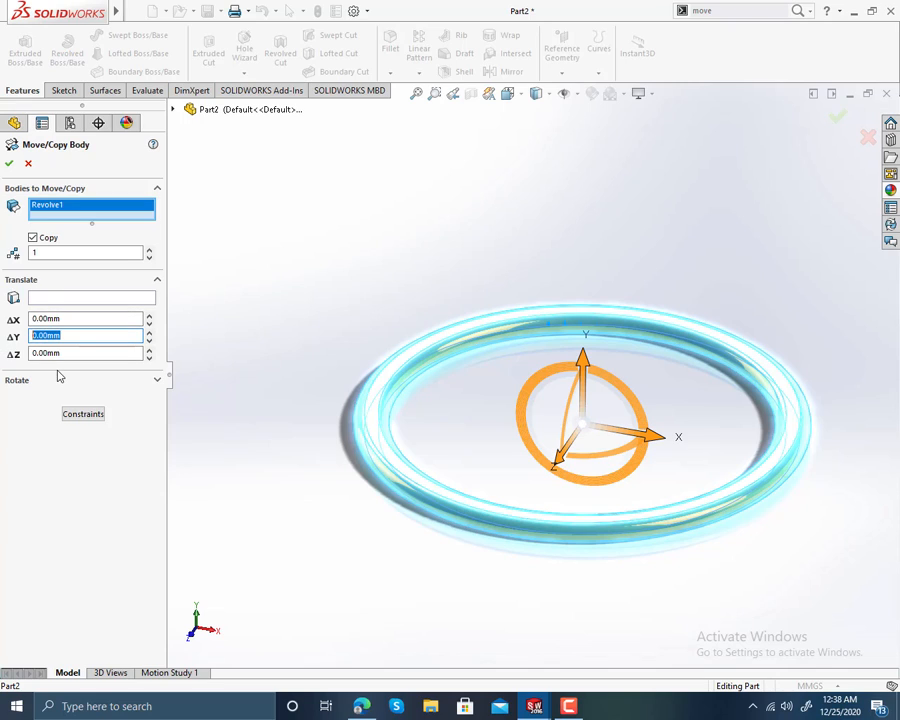
click(193, 637)
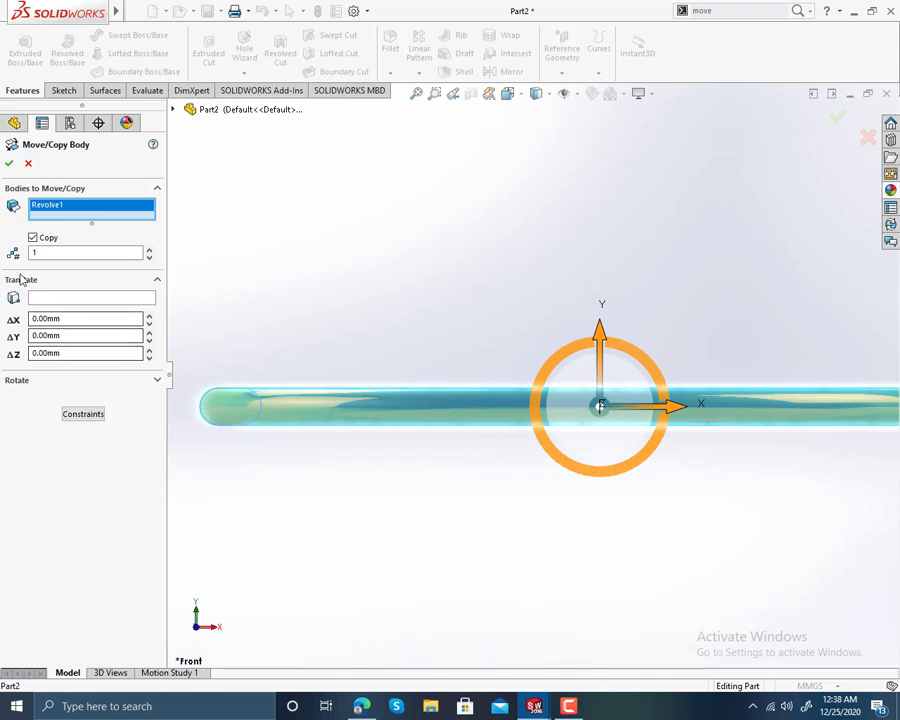
drag(76, 336, 1, 343)
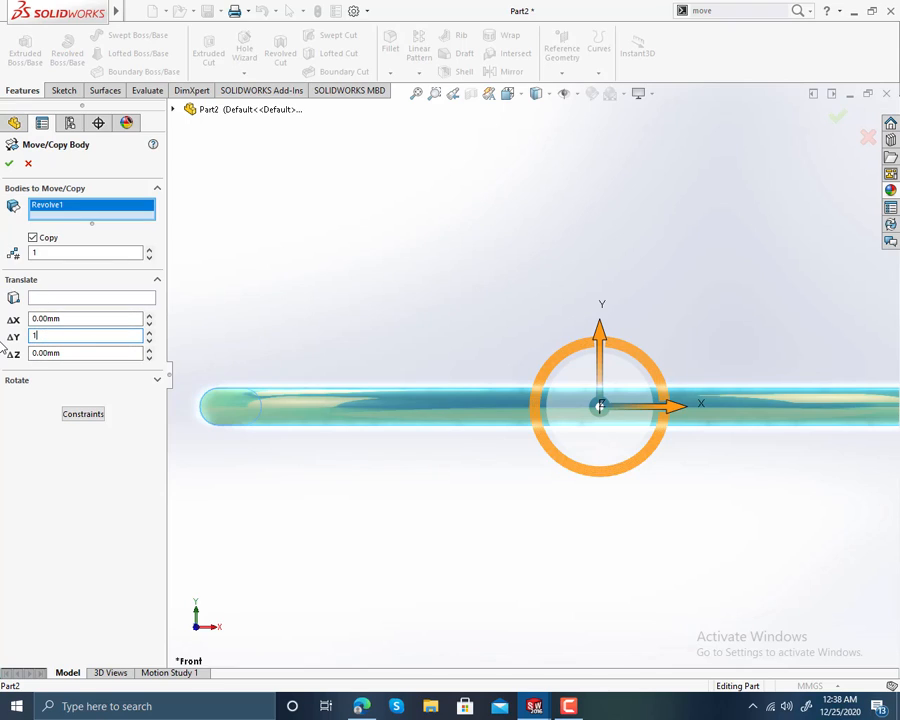
key(Return)
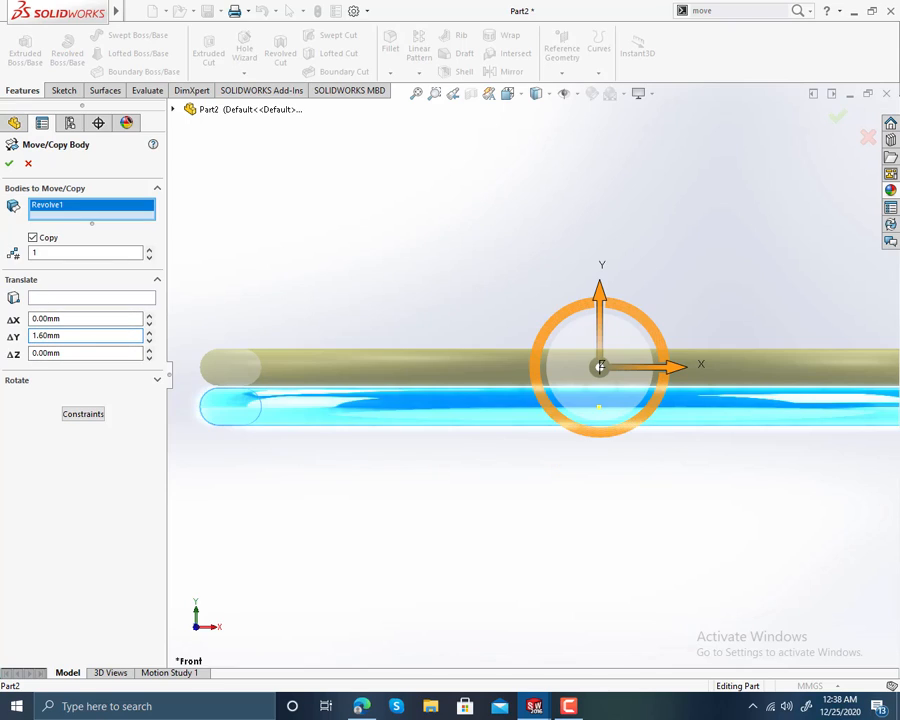
click(9, 165)
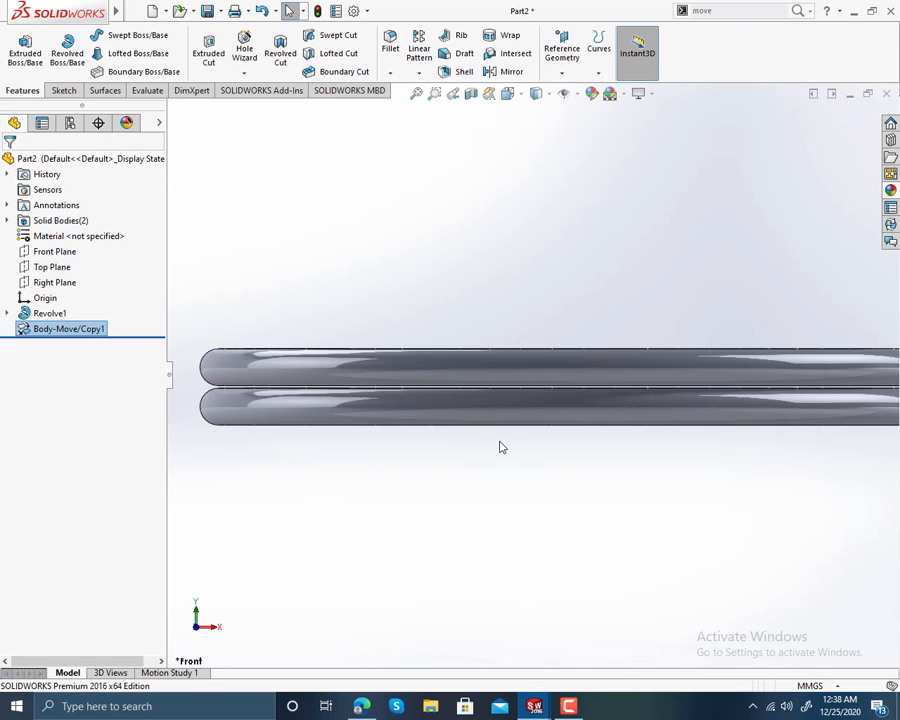
Start a sketch on the Top Plane and draw a vertical centerline about 18.6 mm long from the origin past the ring's front edge.
scroll(675, 385, up, 4)
scroll(651, 414, down, 3)
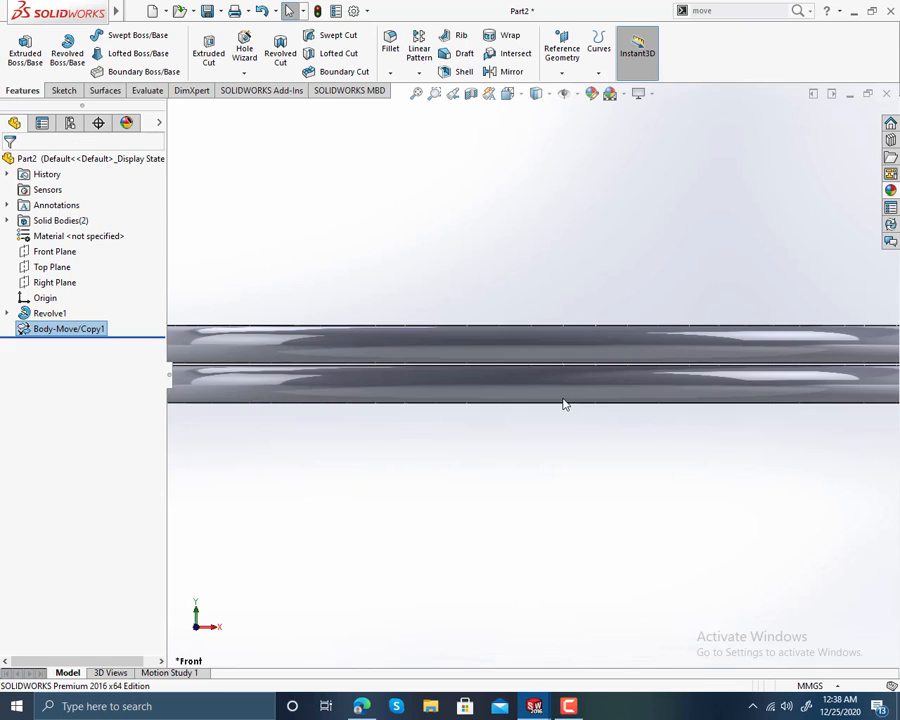
scroll(565, 404, up, 3)
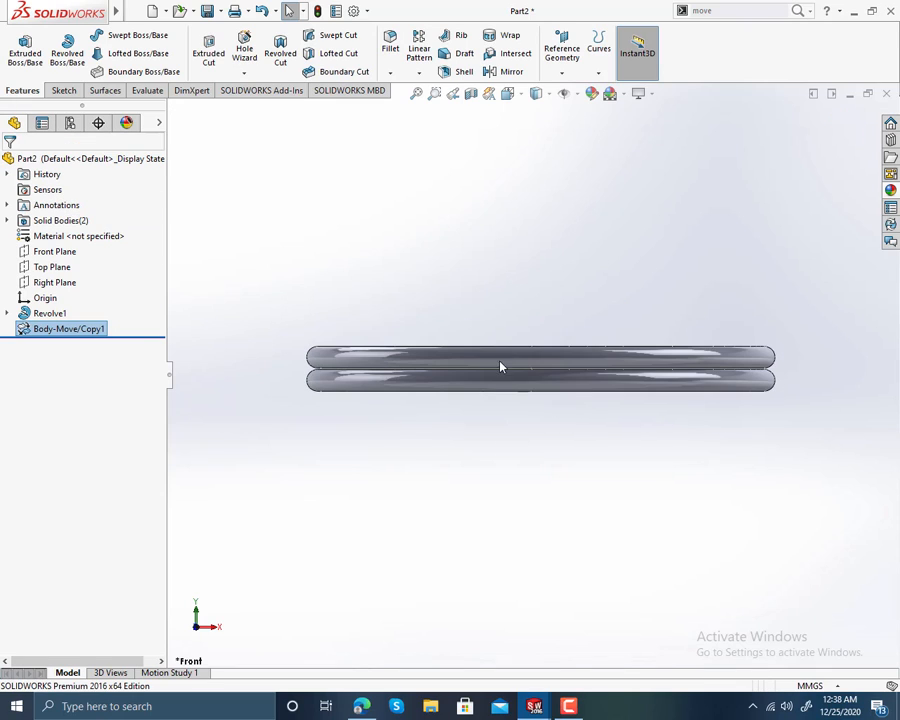
right_click(43, 270)
click(51, 251)
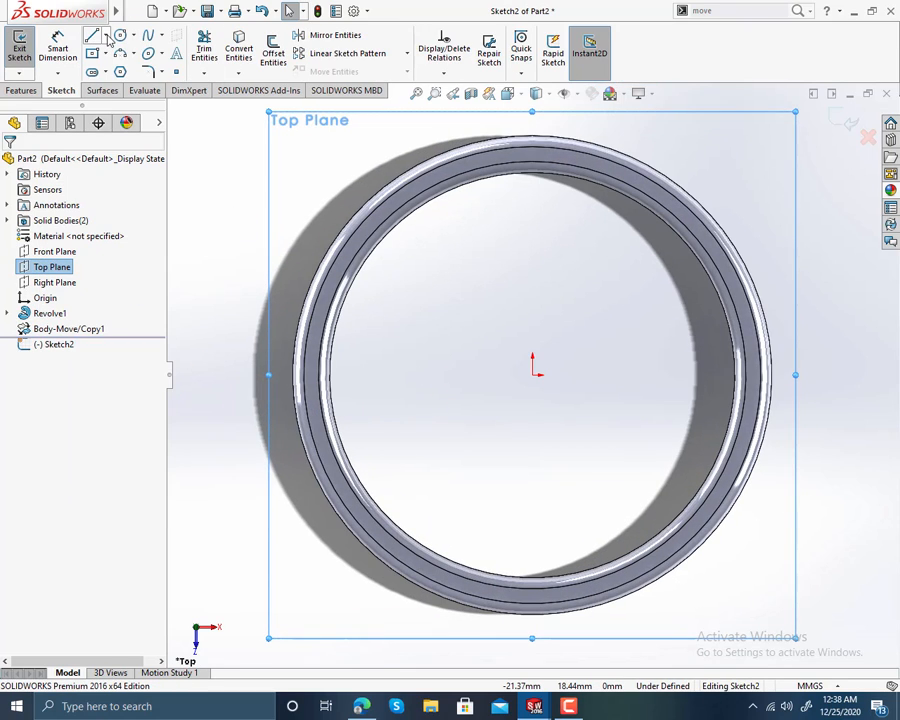
click(106, 37)
click(120, 70)
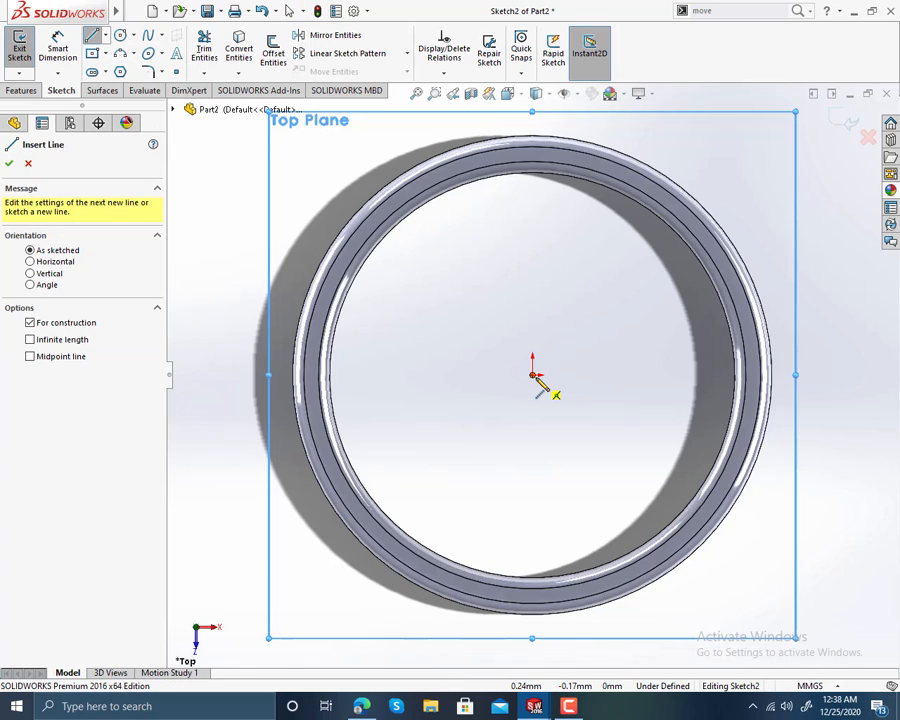
click(536, 379)
click(533, 655)
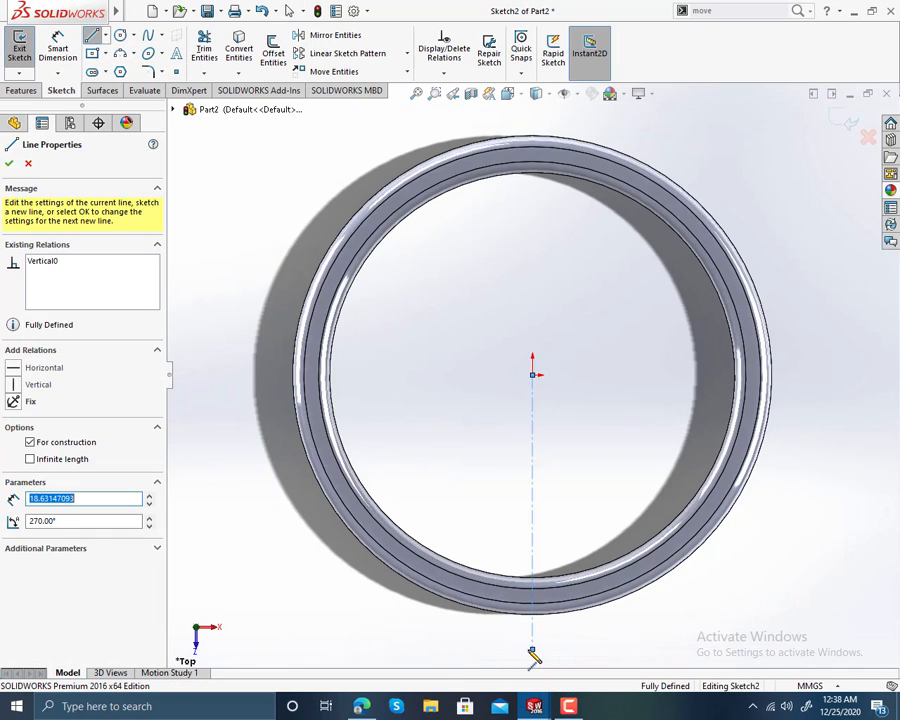
right_click(533, 655)
click(544, 506)
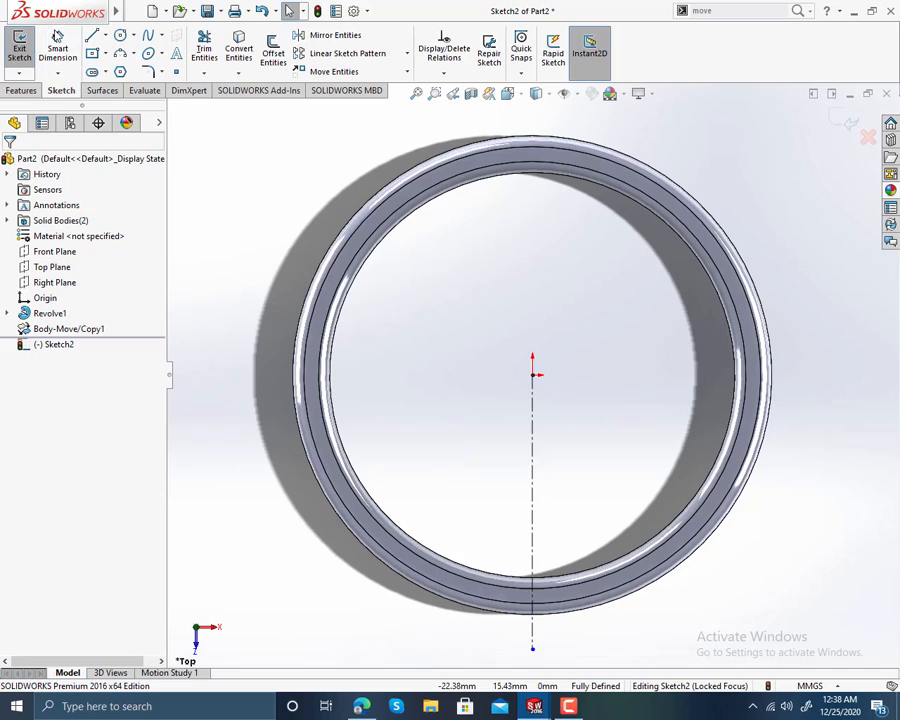
Sketch a slanted line about 19.4 mm long from the origin across the ring, about 16° to the left of the centerline.
click(92, 36)
click(534, 379)
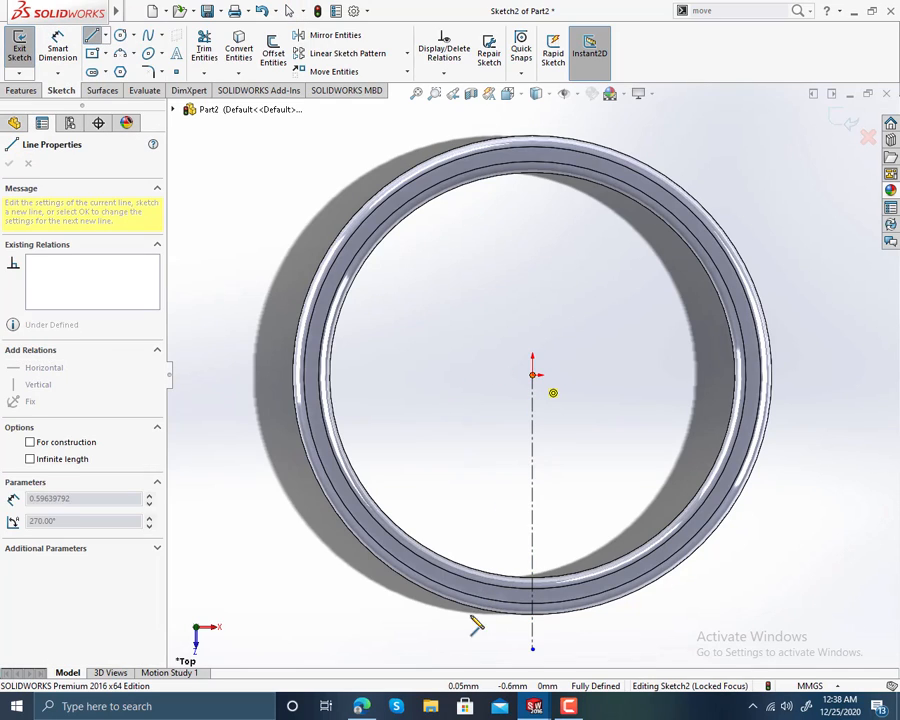
click(455, 648)
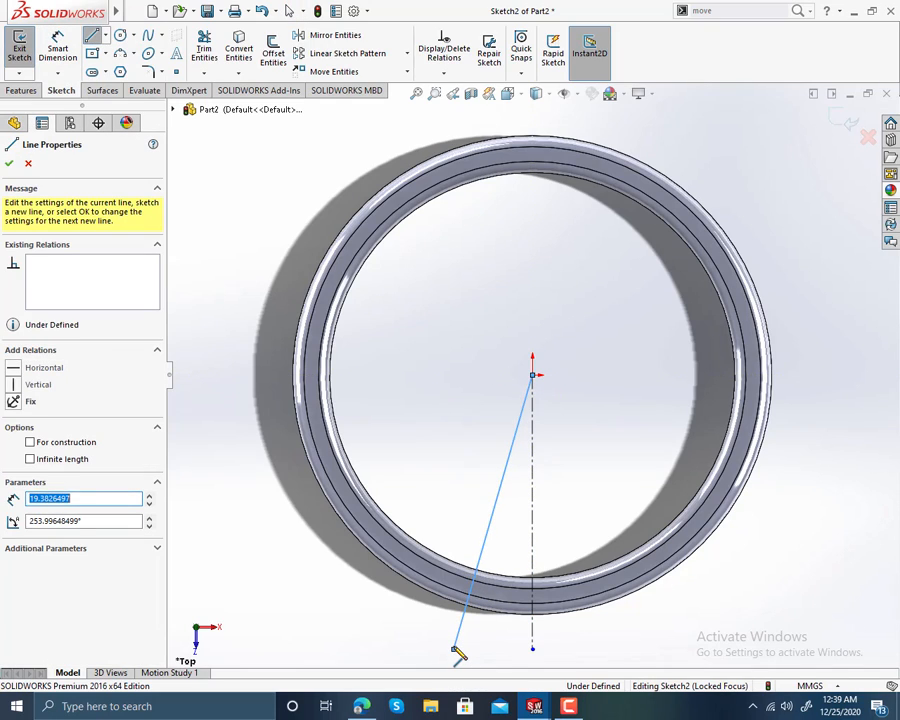
right_click(456, 652)
click(474, 507)
Dimension the angle between the slanted line and the vertical centerline as 10°.
key(f)
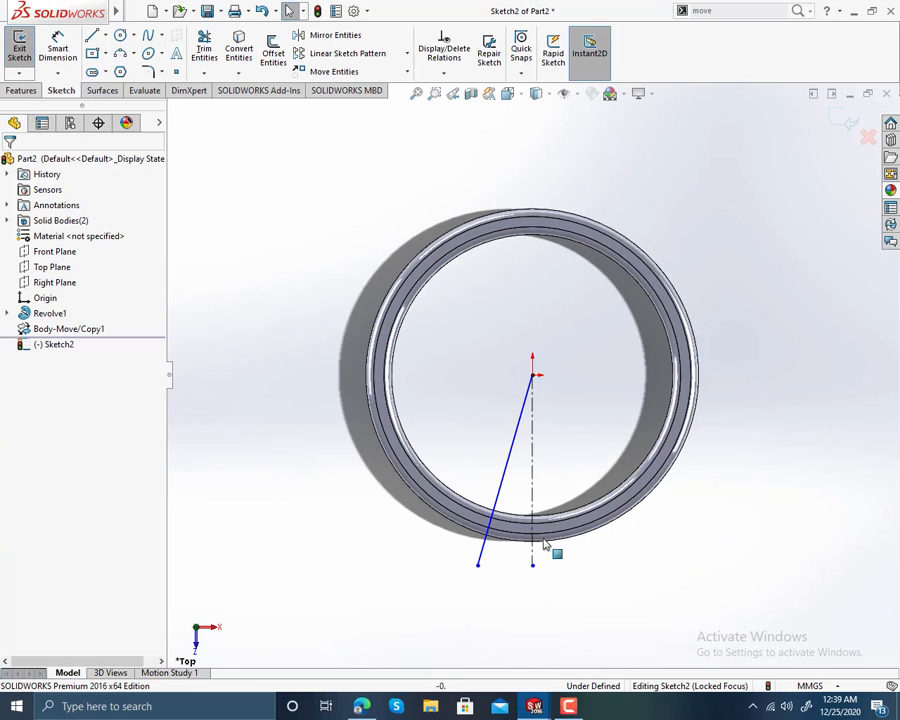
scroll(549, 564, down, 3)
click(63, 68)
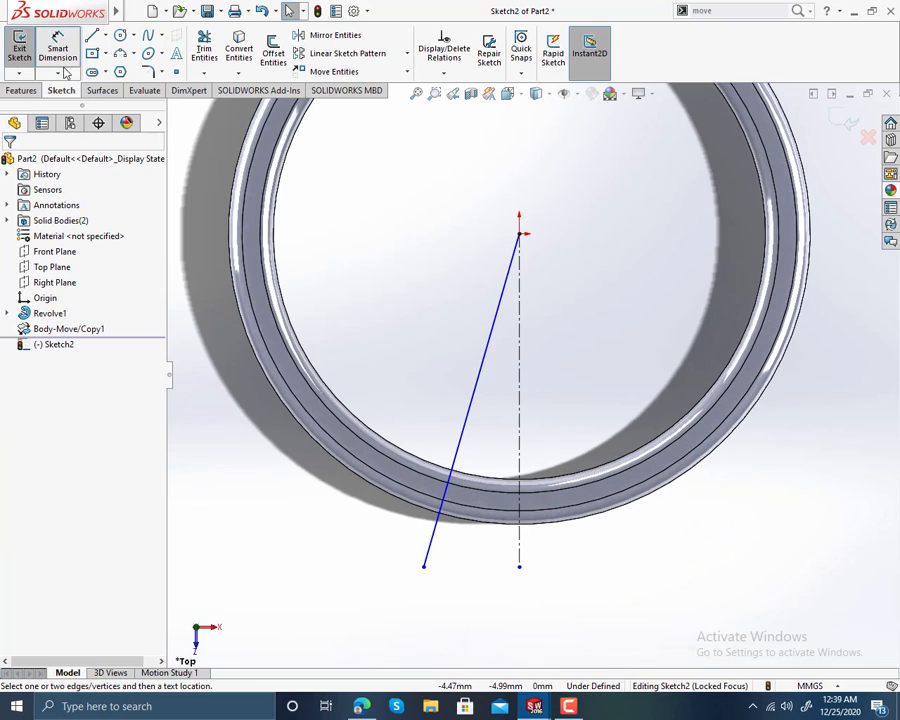
click(474, 402)
click(519, 424)
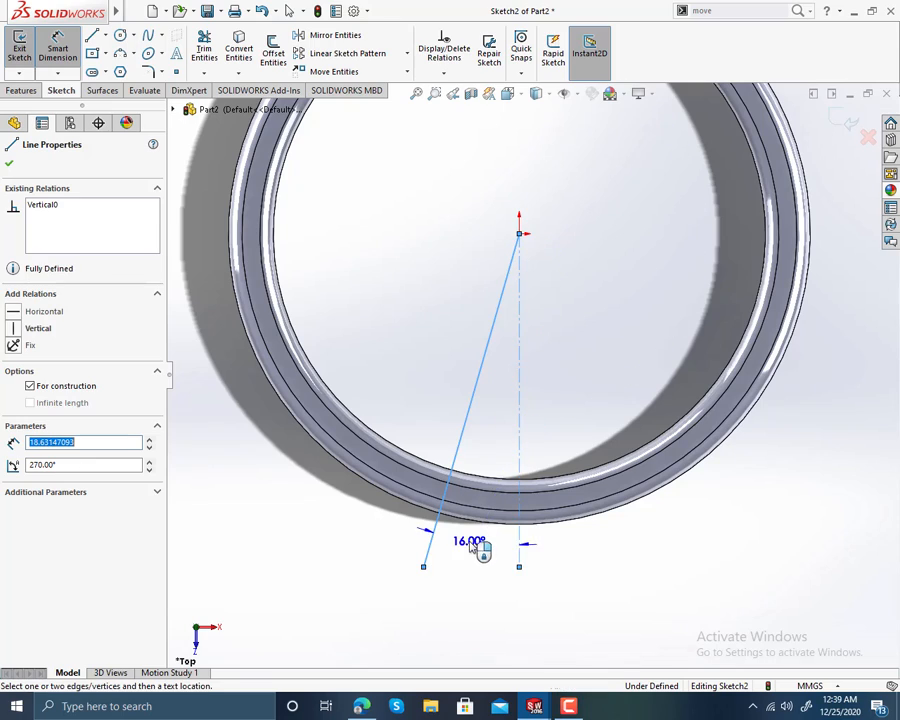
click(476, 566)
text(10)
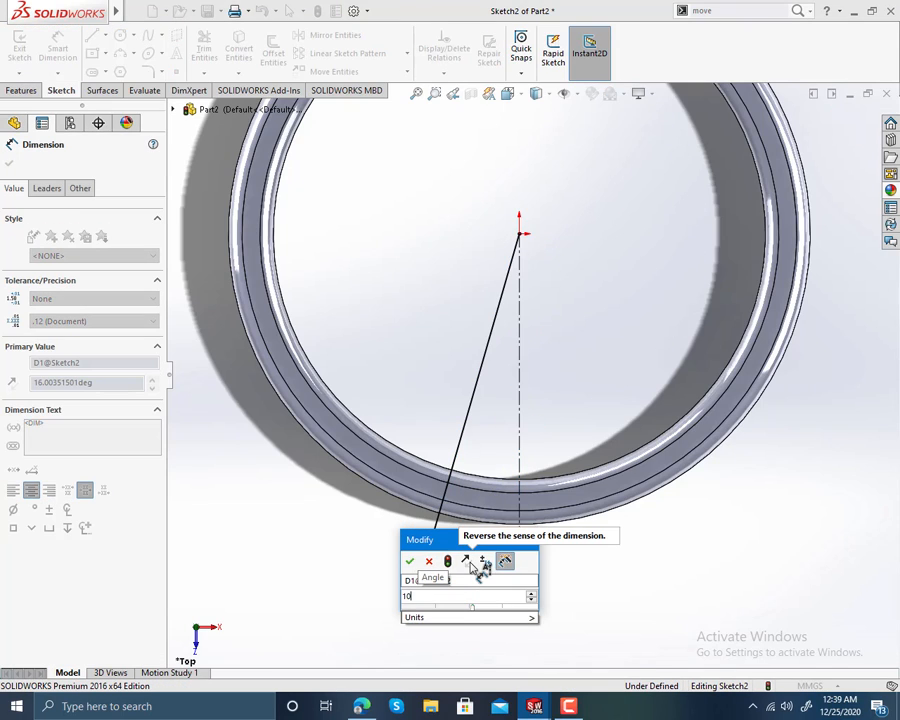
key(Return)
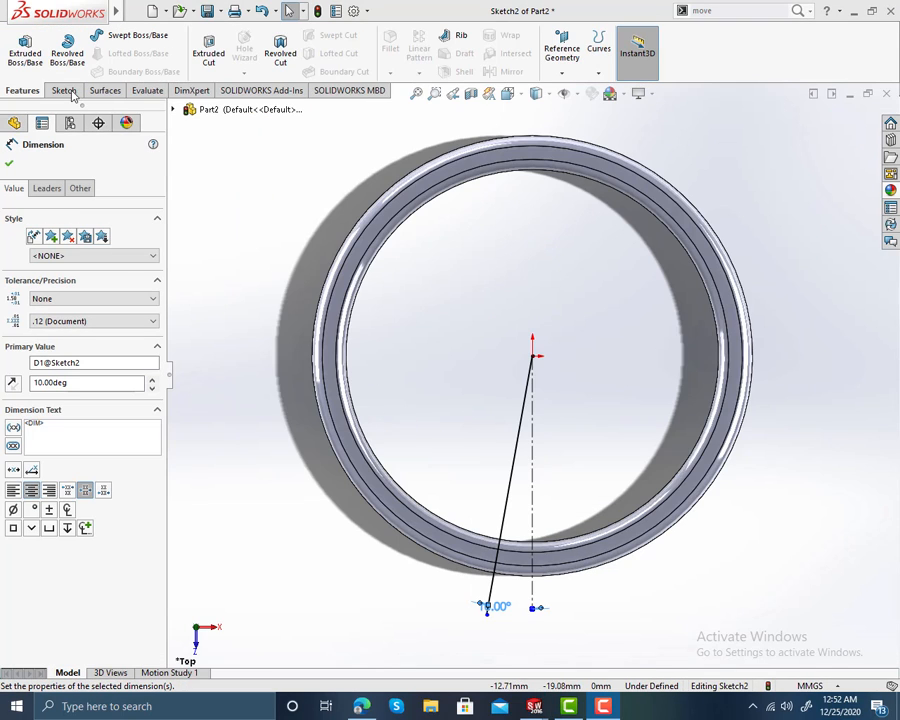
Mirror the slanted line about the vertical centerline, keeping the original.
click(64, 91)
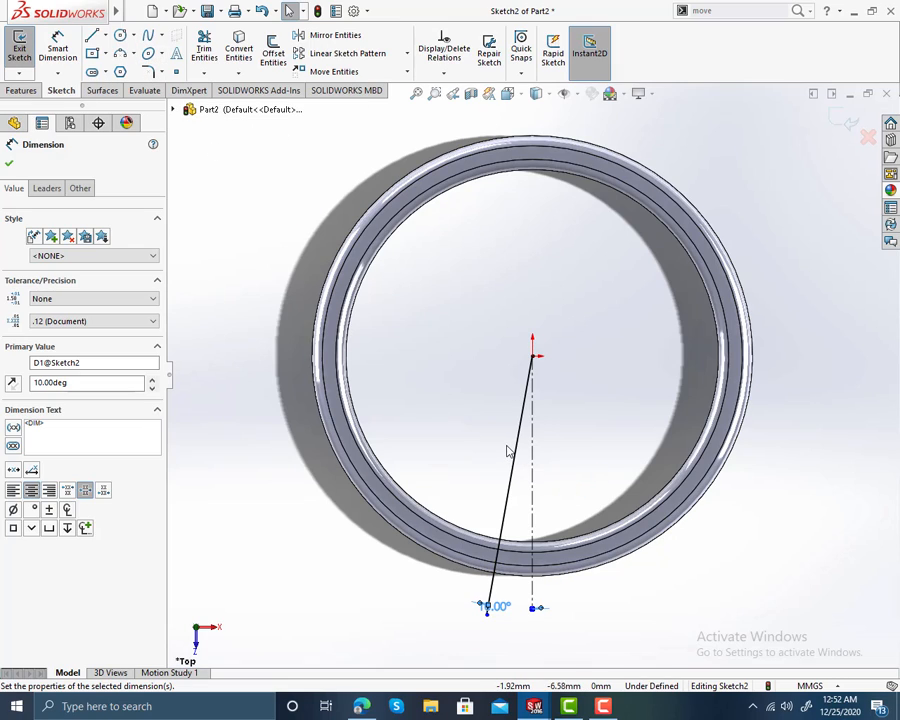
click(340, 38)
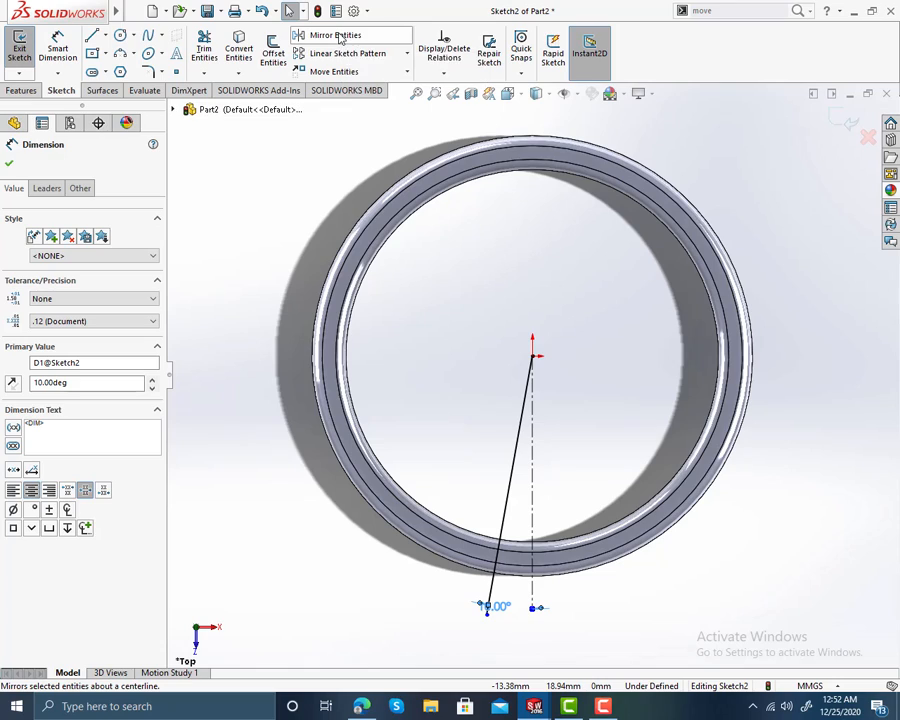
click(518, 467)
click(103, 330)
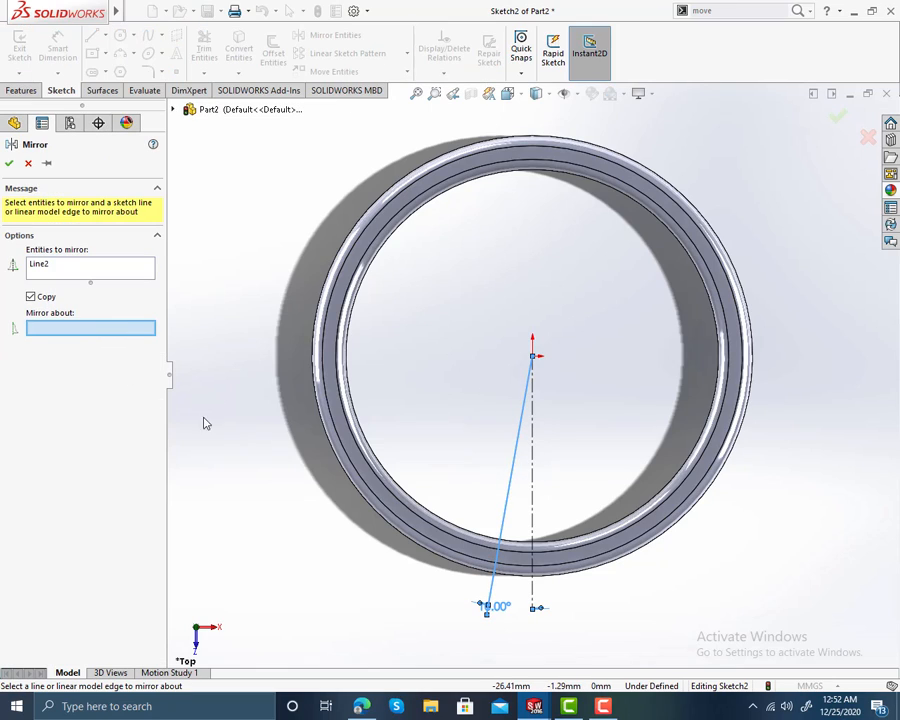
click(535, 476)
click(9, 164)
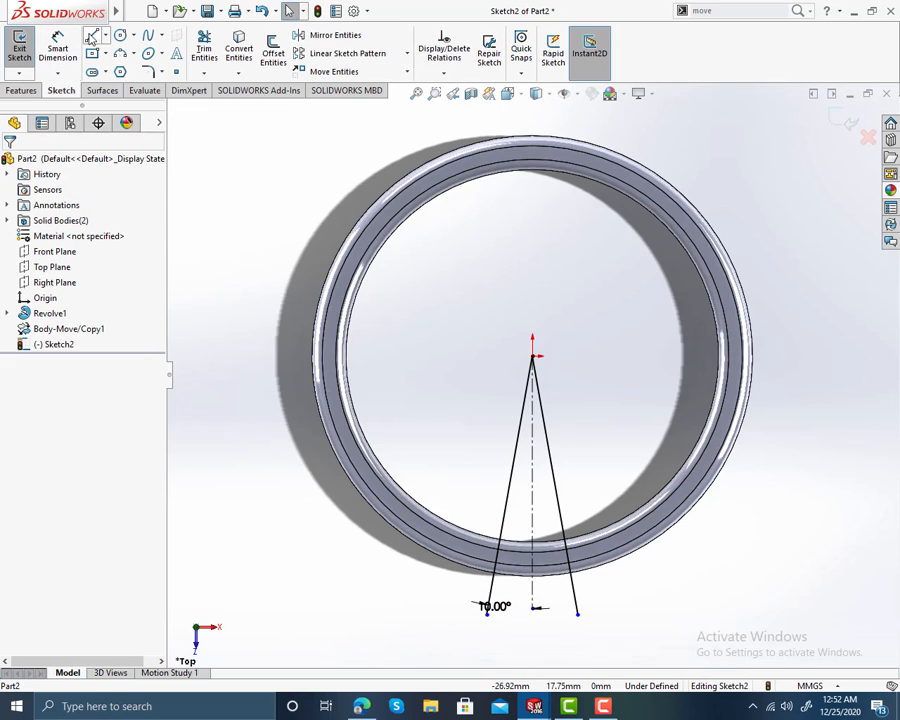
Close the wedge profile with a horizontal line about 6.7 mm long joining the outer endpoints of the two slanted lines.
click(91, 36)
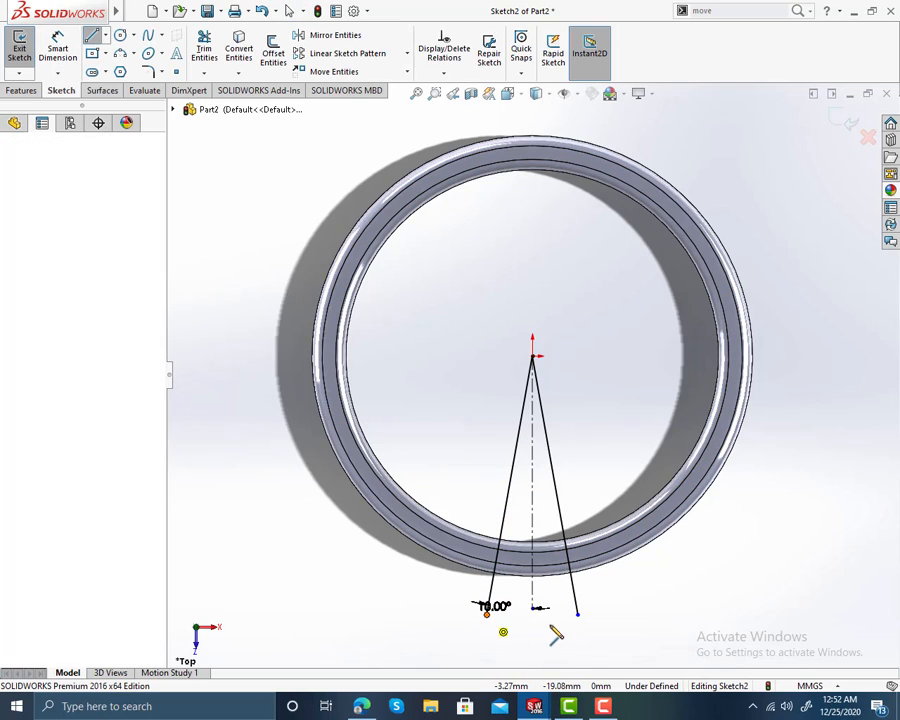
click(487, 613)
double_click(578, 616)
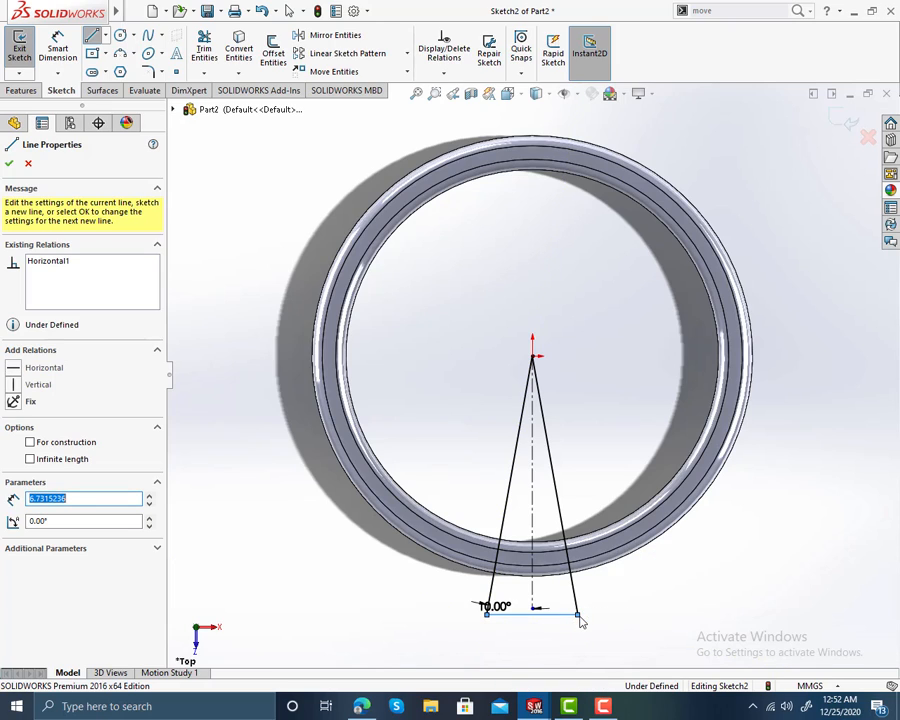
scroll(580, 618, down, 2)
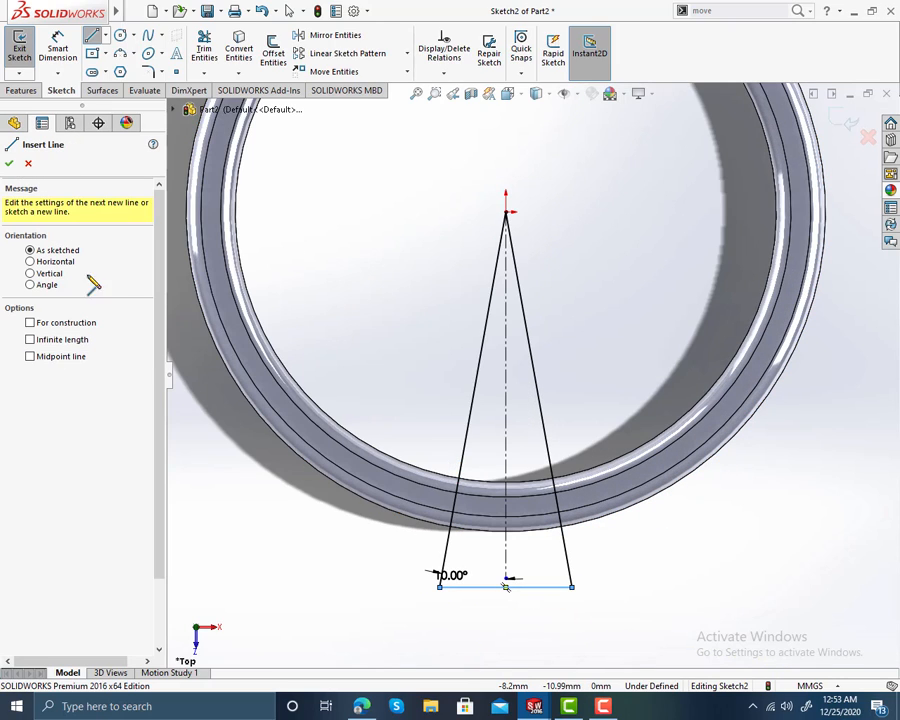
key(Escape)
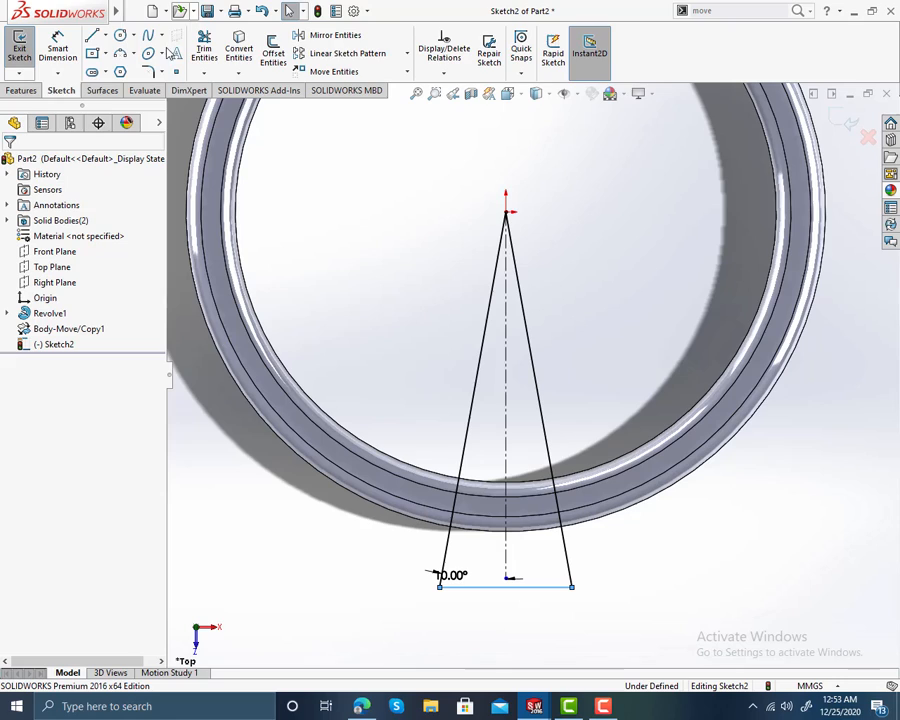
Cut the wedge profile through both rings with a 10 mm Mid Plane extruded cut.
click(36, 92)
click(220, 64)
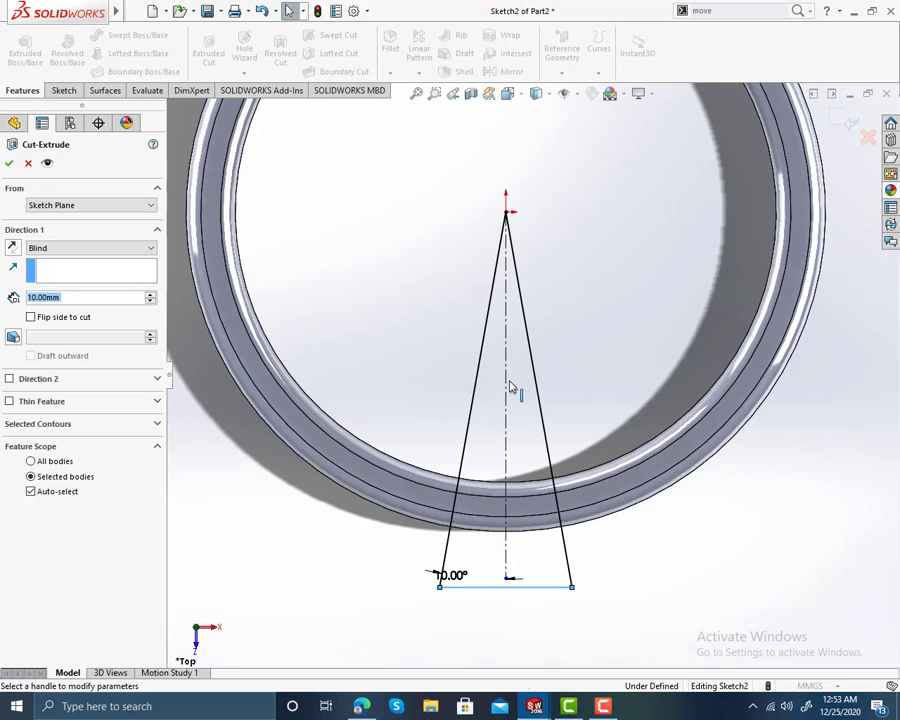
middle_drag(506, 349, 350, 311)
click(40, 248)
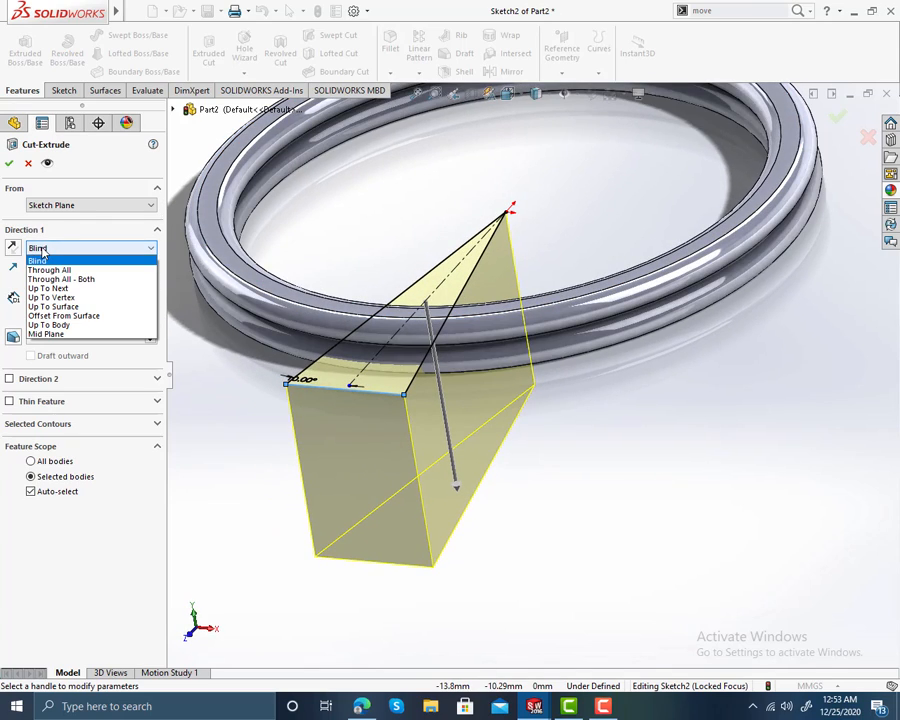
click(50, 334)
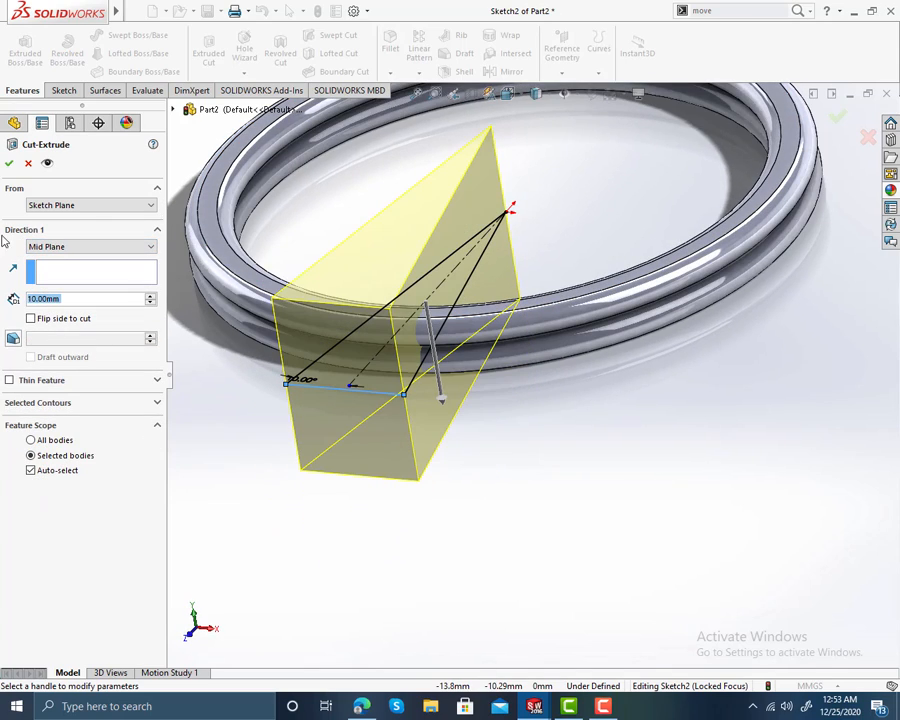
click(8, 164)
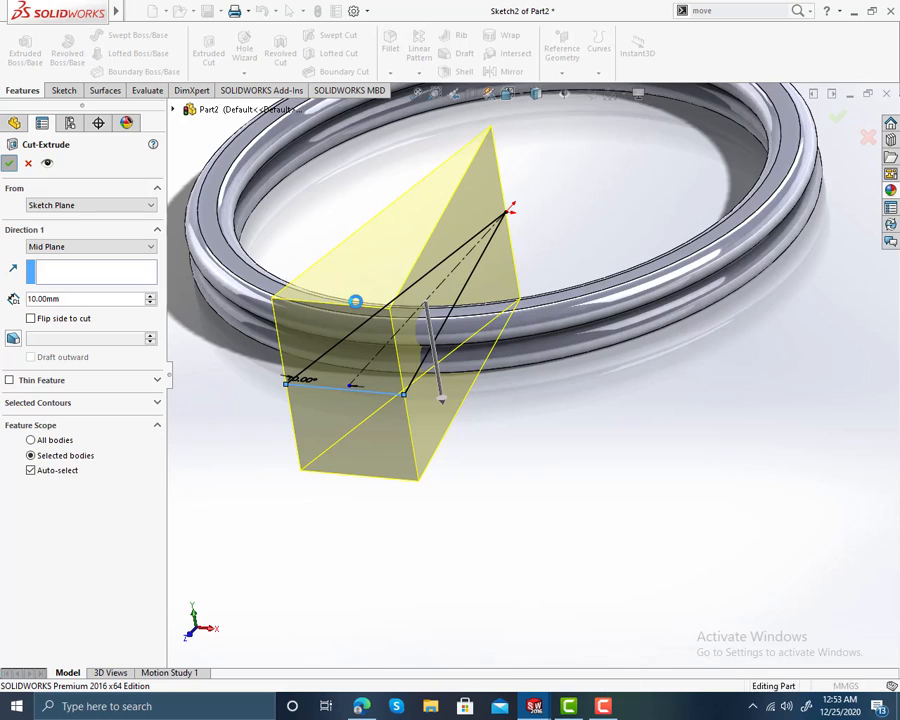
Create a sketch on the upper ring's cut end face and convert the face's outline into sketch entities.
middle_drag(352, 349, 569, 331)
scroll(690, 340, down, 8)
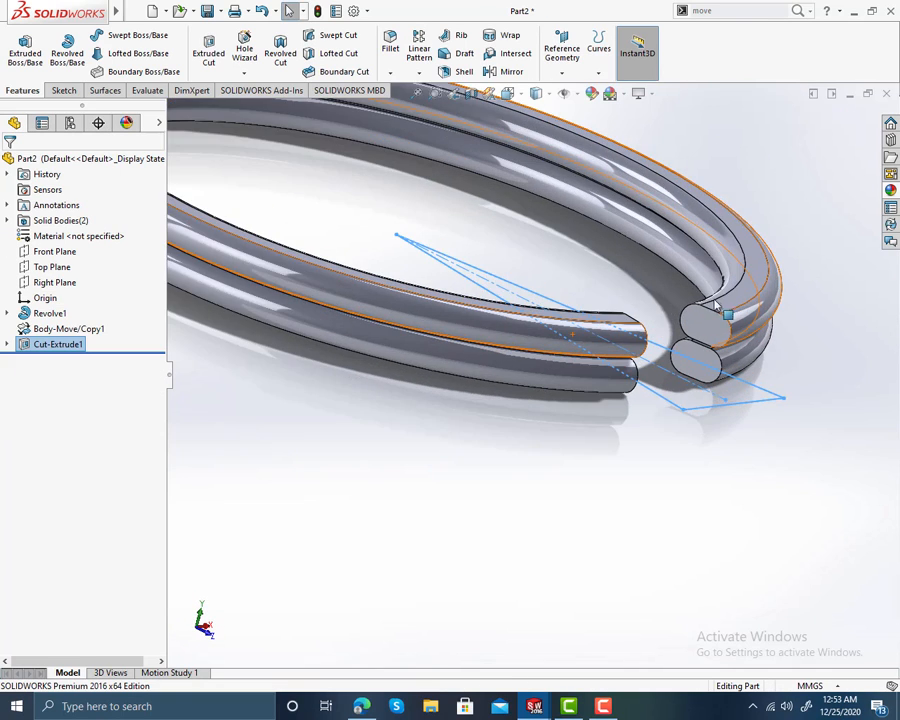
right_click(659, 368)
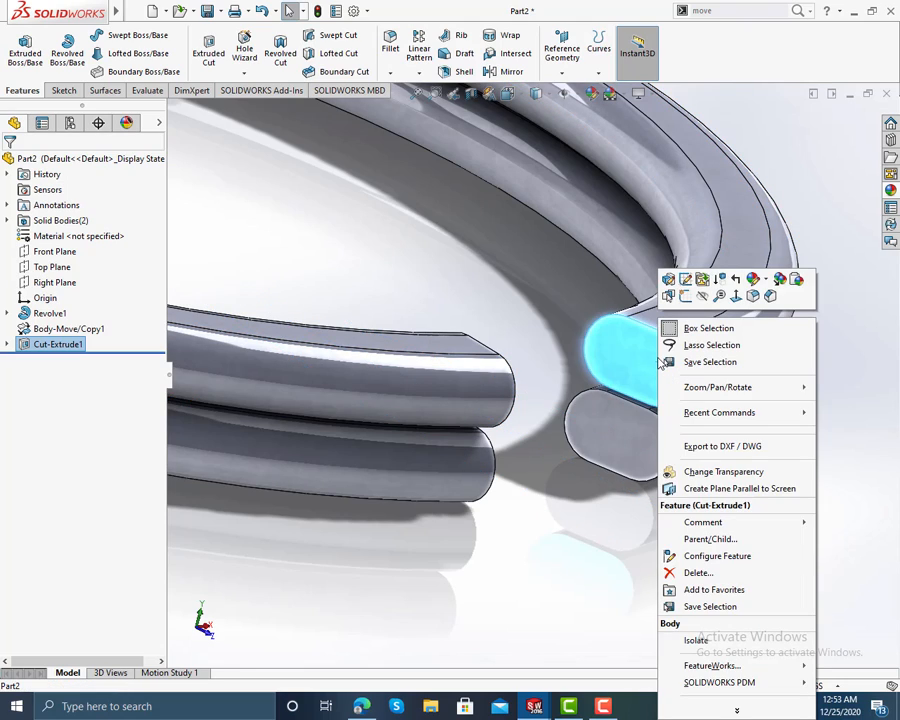
click(684, 300)
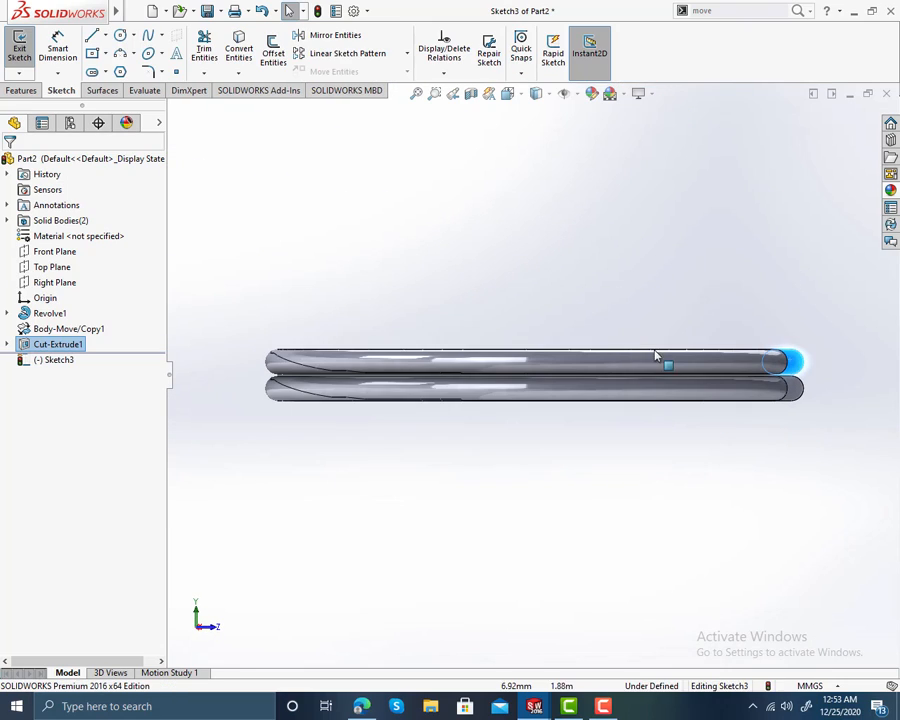
click(236, 50)
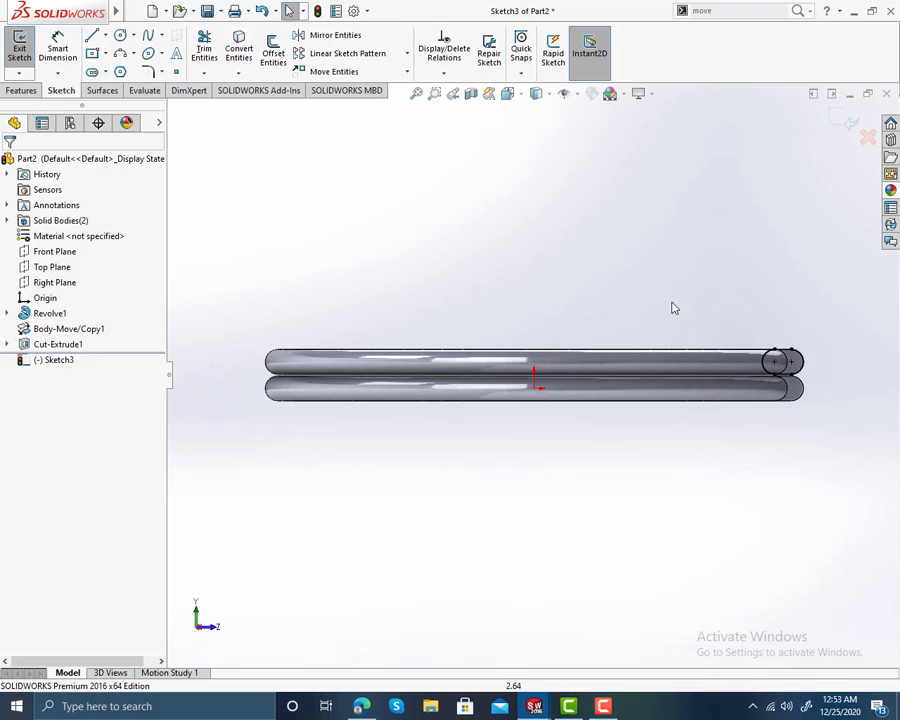
click(843, 120)
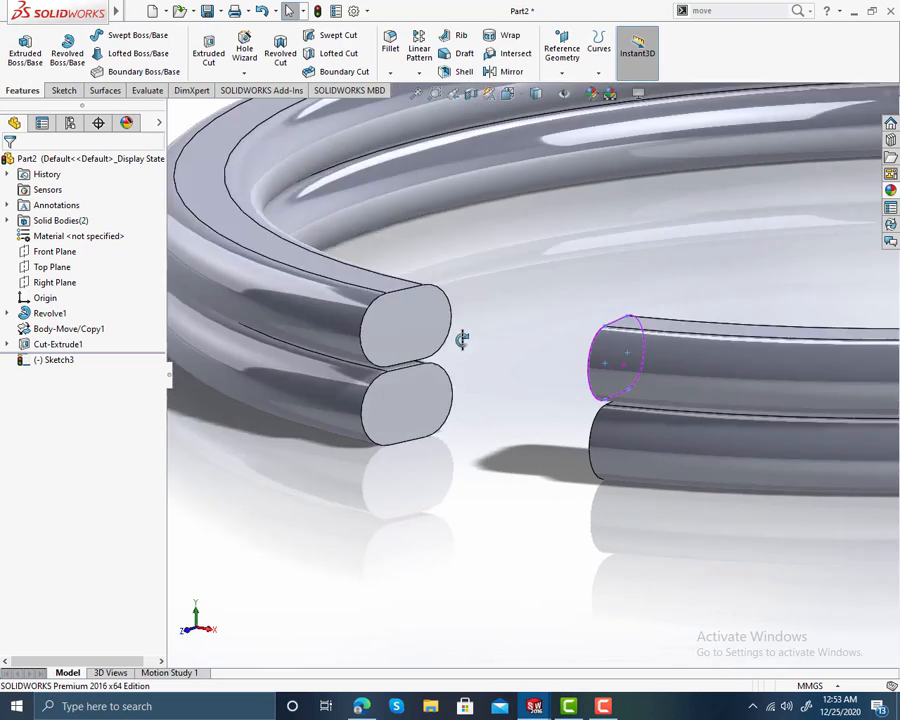
Create a sketch on the lower ring's end face across the gap and convert that face's outline into sketch entities.
middle_drag(461, 340, 460, 372)
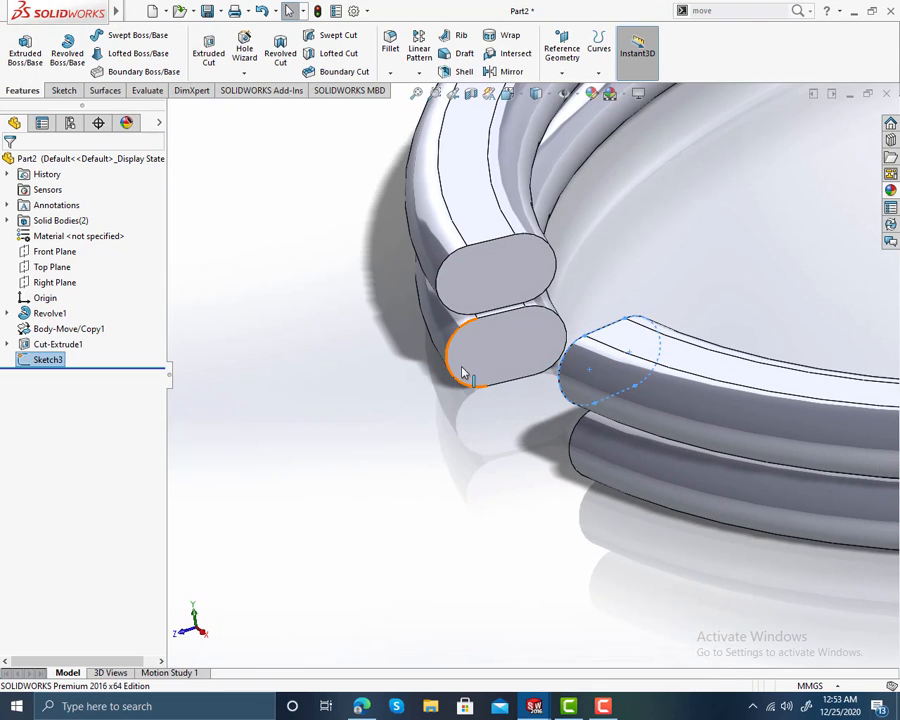
click(488, 362)
right_click(496, 322)
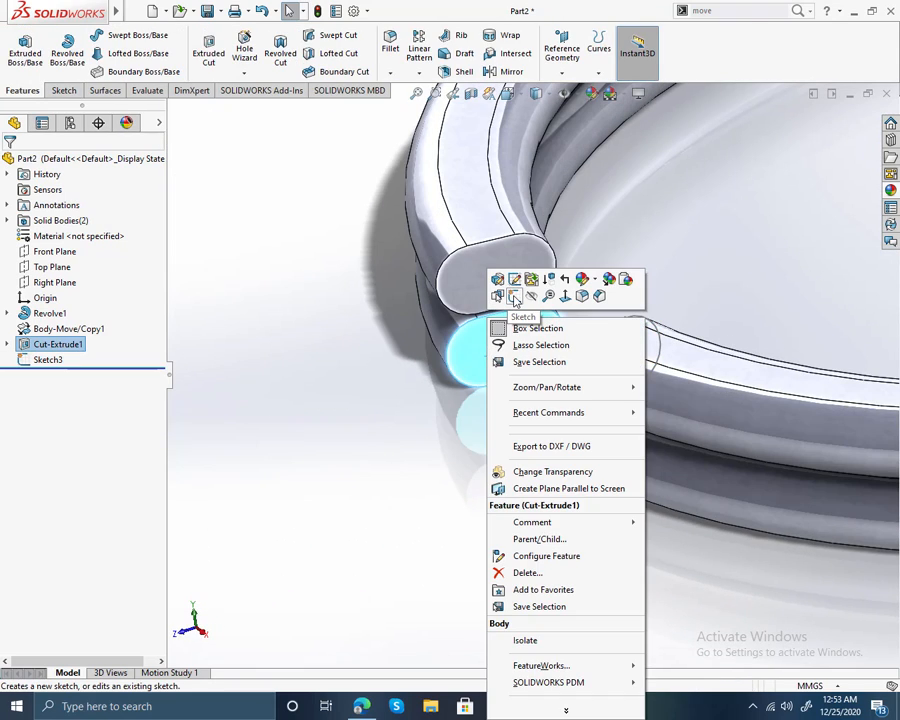
click(514, 297)
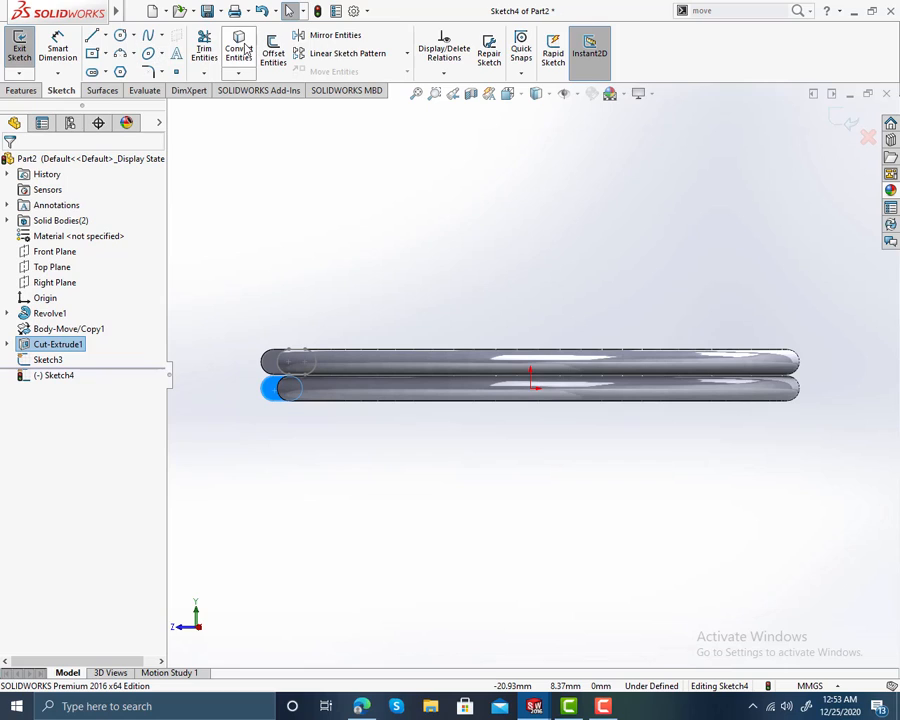
click(240, 50)
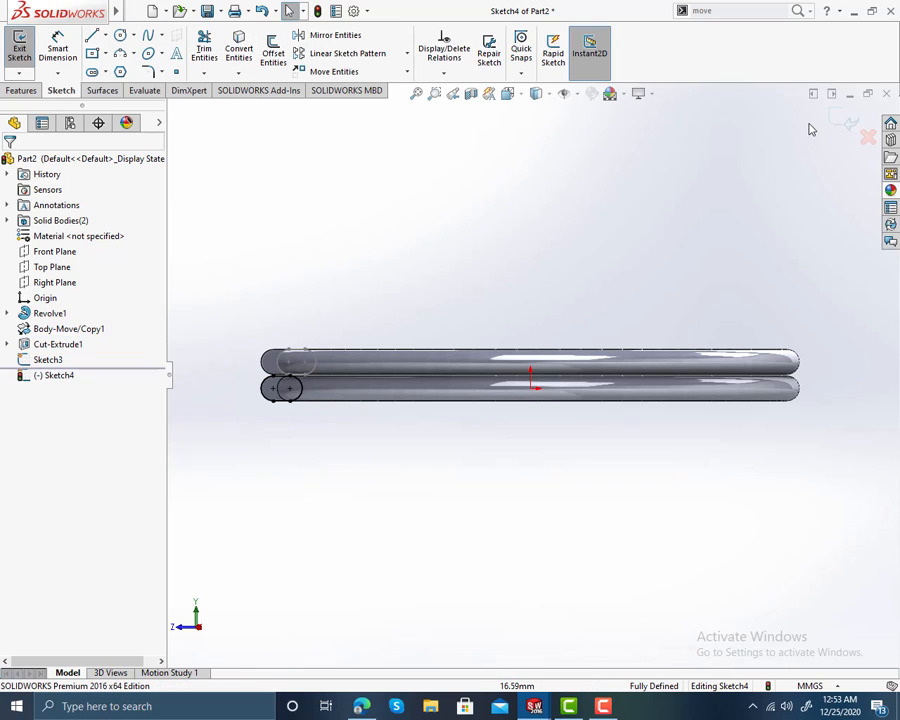
click(845, 120)
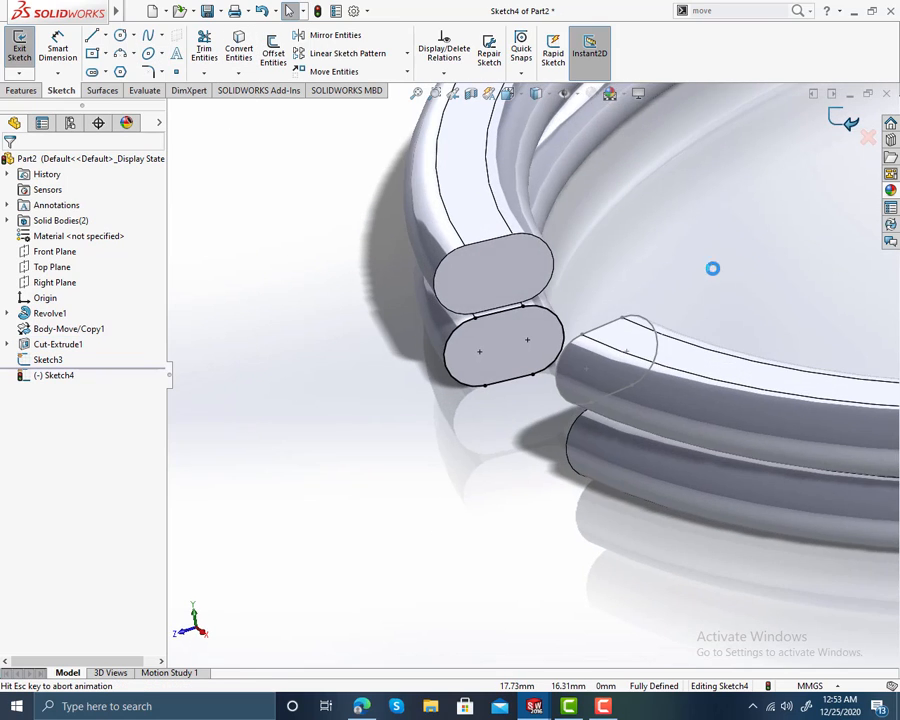
Set up a Lofted Boss/Base across the gap from the lower ring's end profile to the upper ring's opposite end profile.
middle_drag(641, 268, 652, 297)
scroll(662, 310, up, 2)
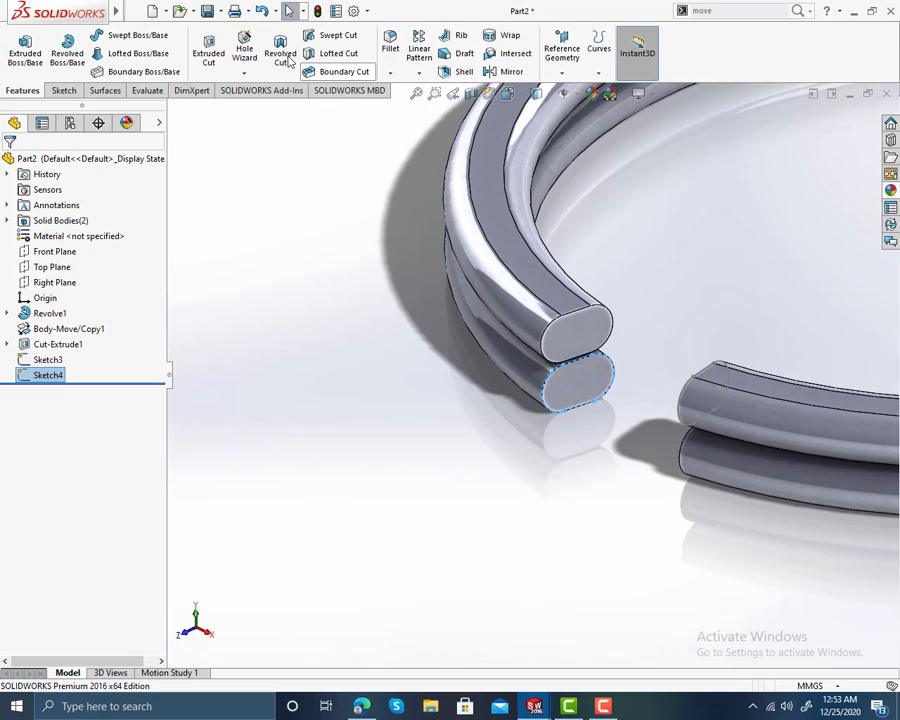
click(128, 60)
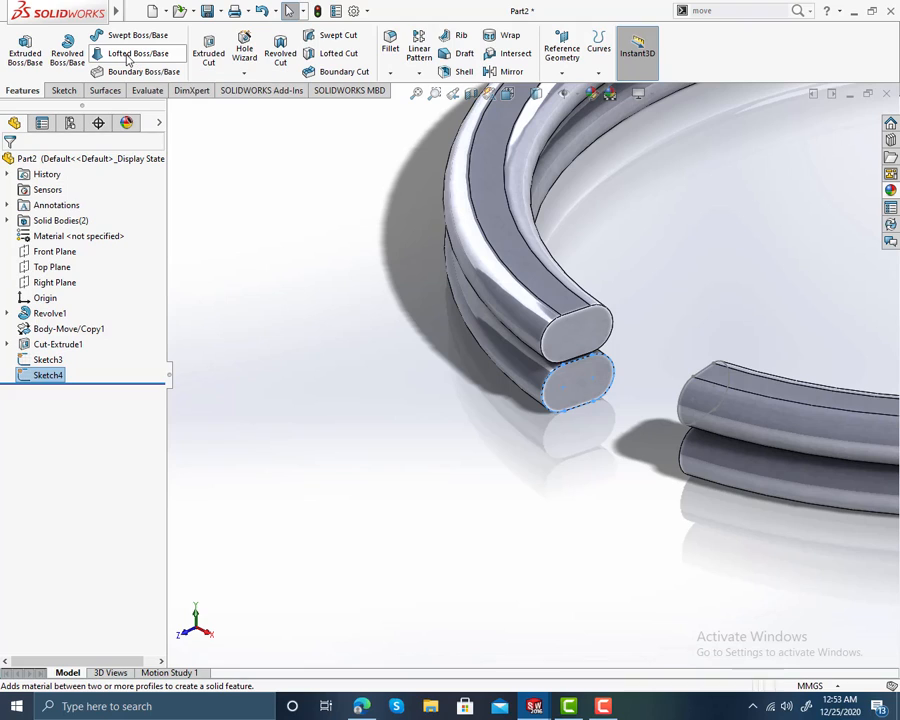
scroll(700, 382, down, 2)
mouse_move(714, 383)
middle_down()
mouse_move(765, 428)
mouse_move(727, 372)
middle_up()
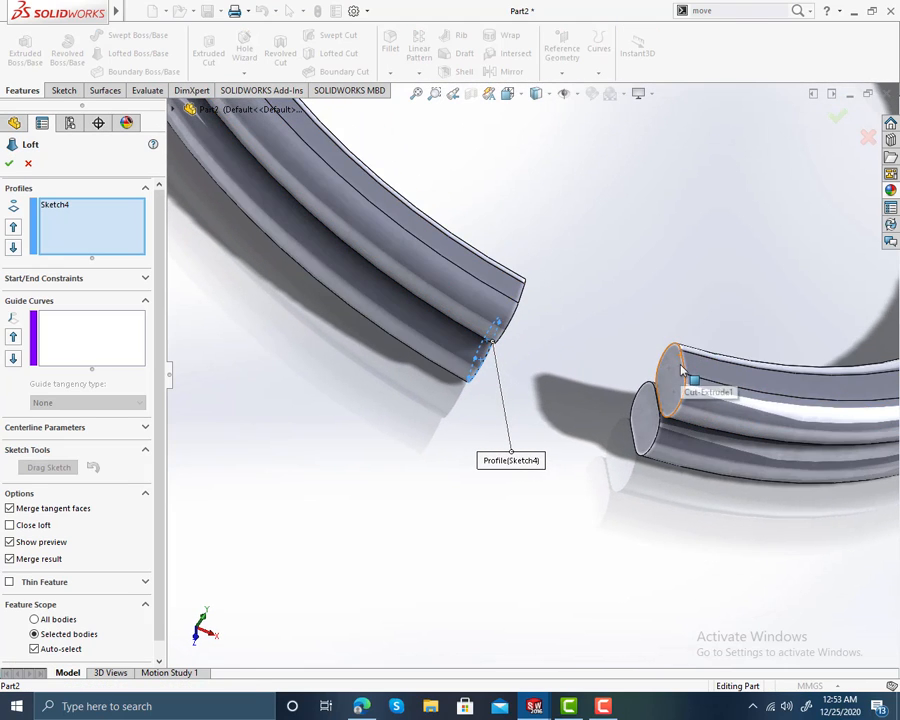
click(681, 374)
middle_drag(585, 387, 535, 361)
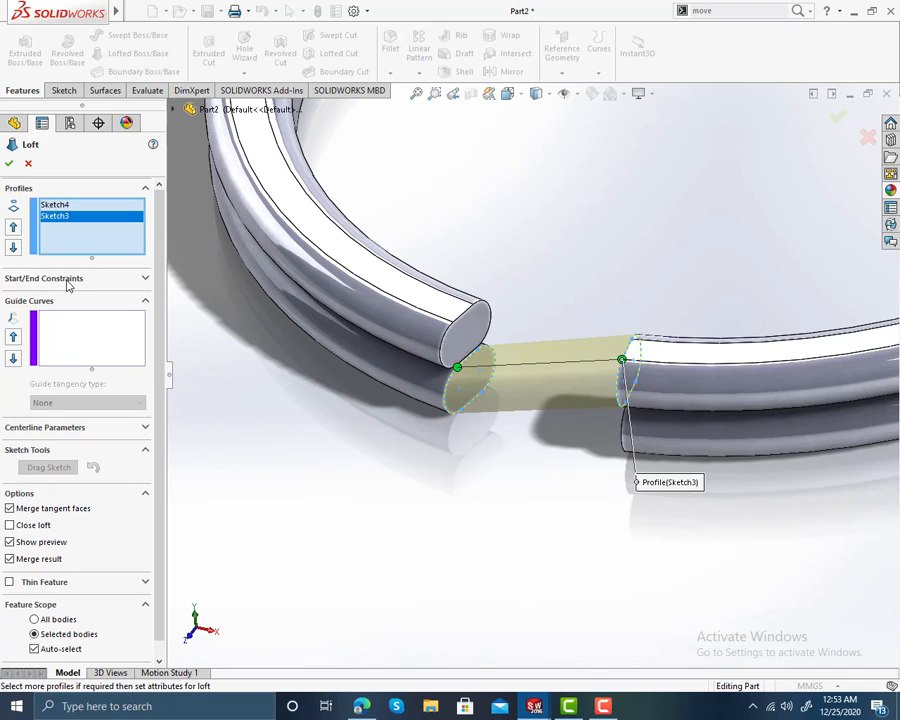
Set the loft's start and end constraints to Tangency To Face and create the loft.
click(68, 282)
click(62, 312)
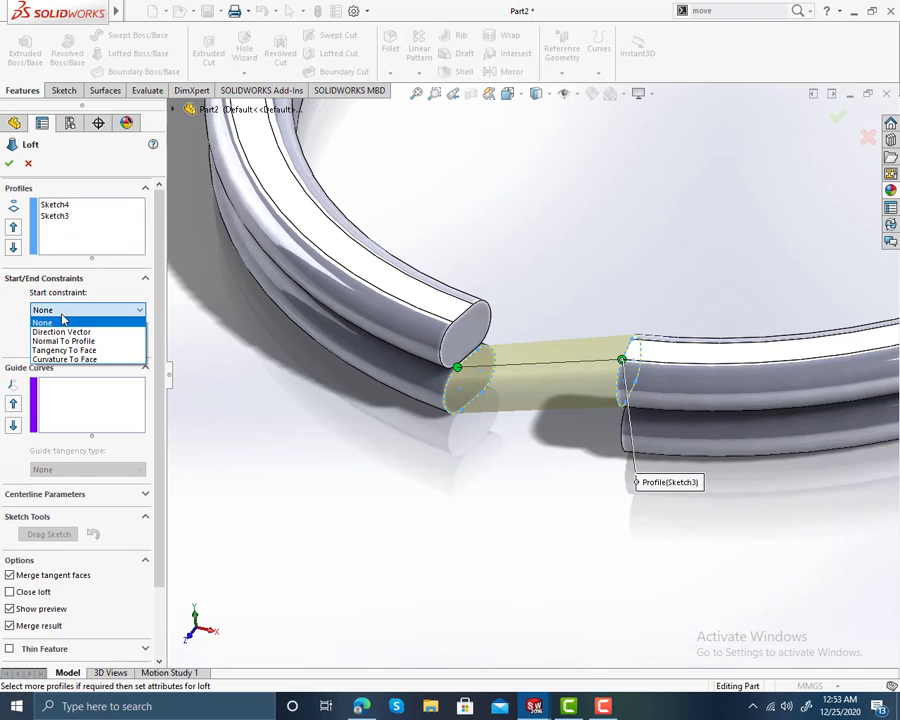
click(62, 350)
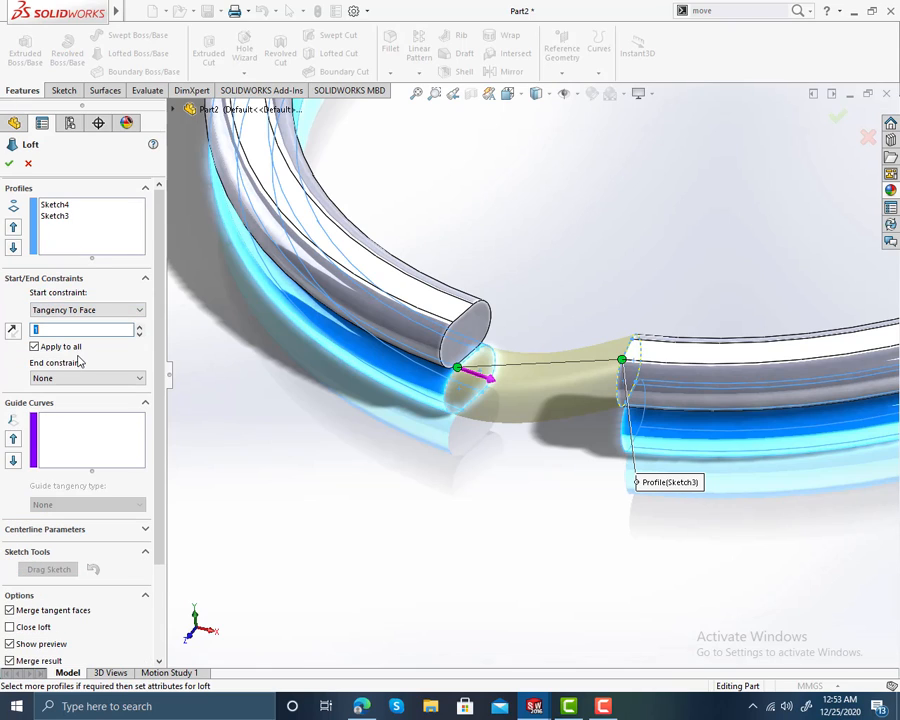
click(73, 377)
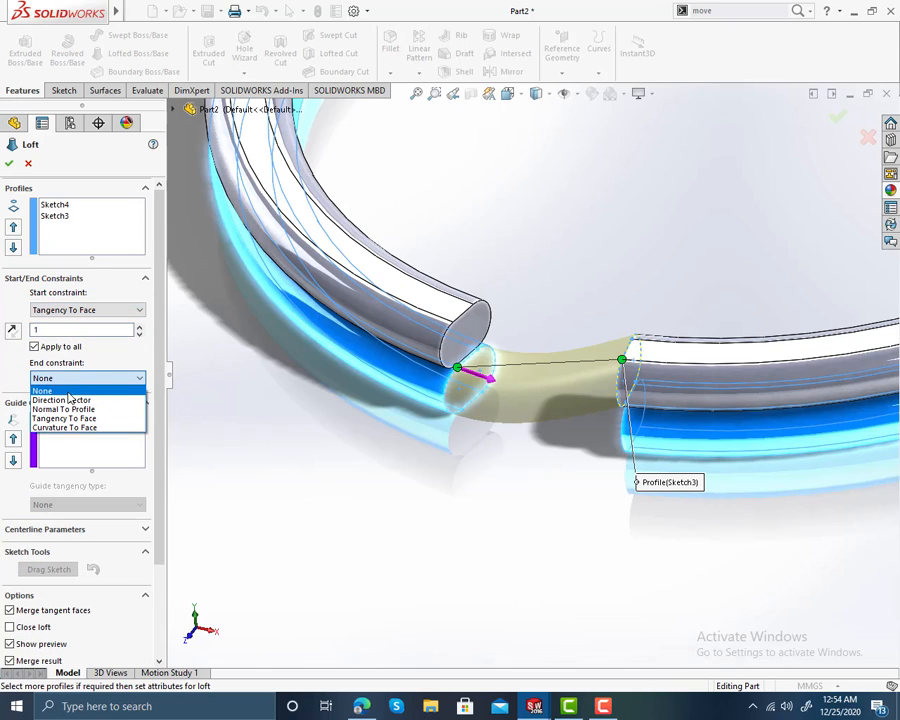
click(63, 416)
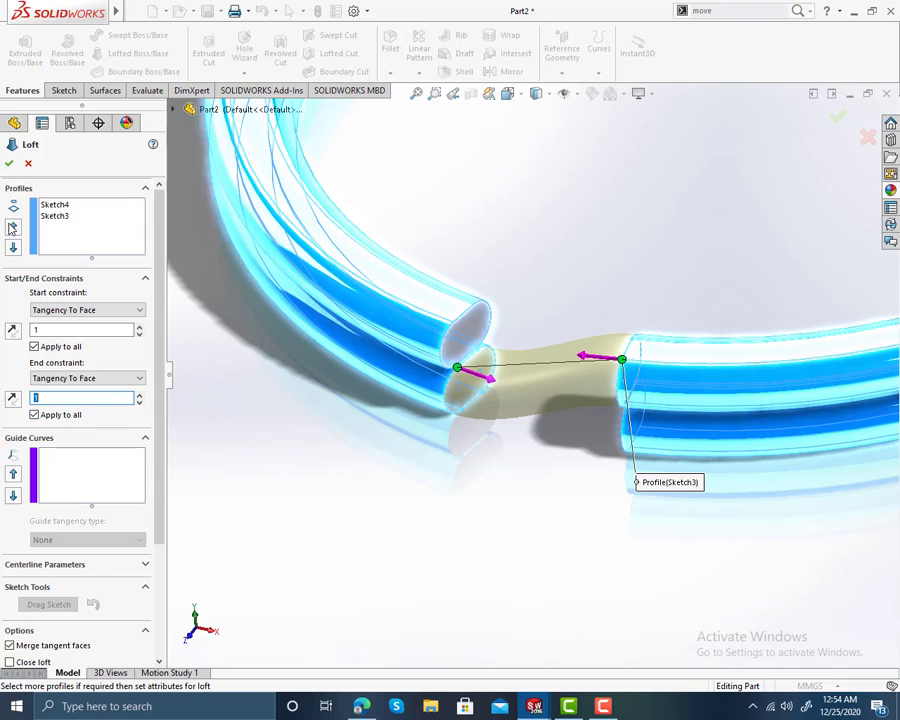
click(10, 164)
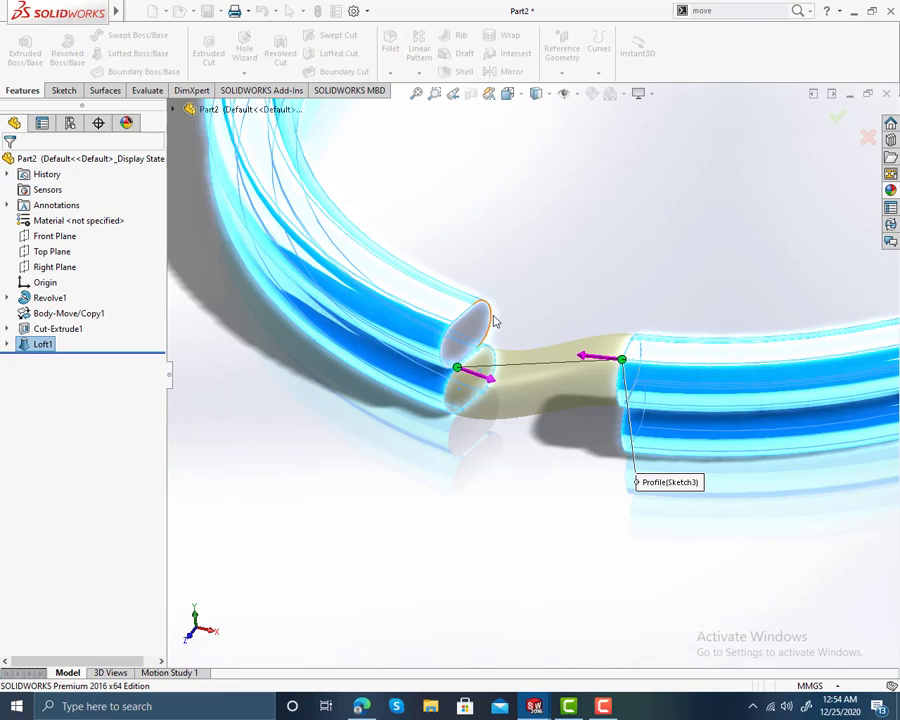
Fillet the edges of the two remaining free ring ends with a 0.25 mm symmetric radius.
scroll(552, 326, up, 5)
middle_drag(552, 326, 446, 277)
scroll(376, 191, down, 4)
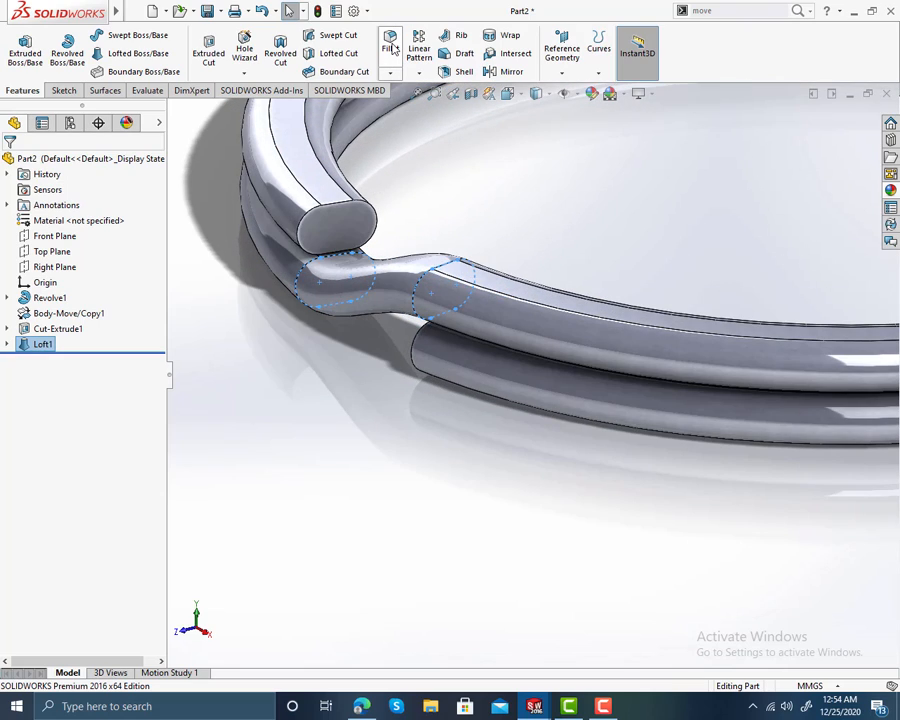
click(391, 45)
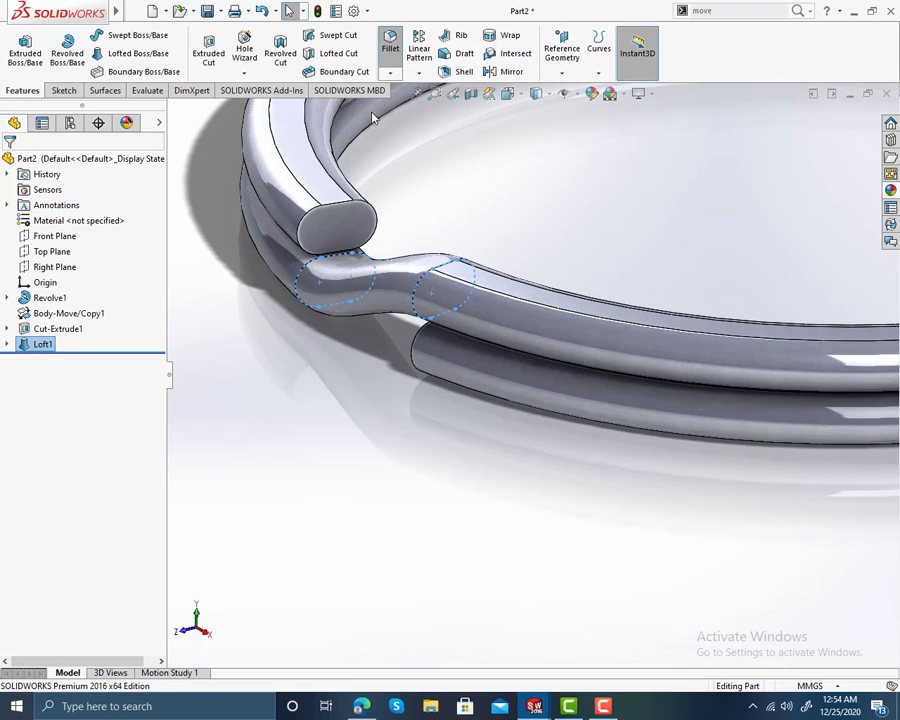
click(338, 207)
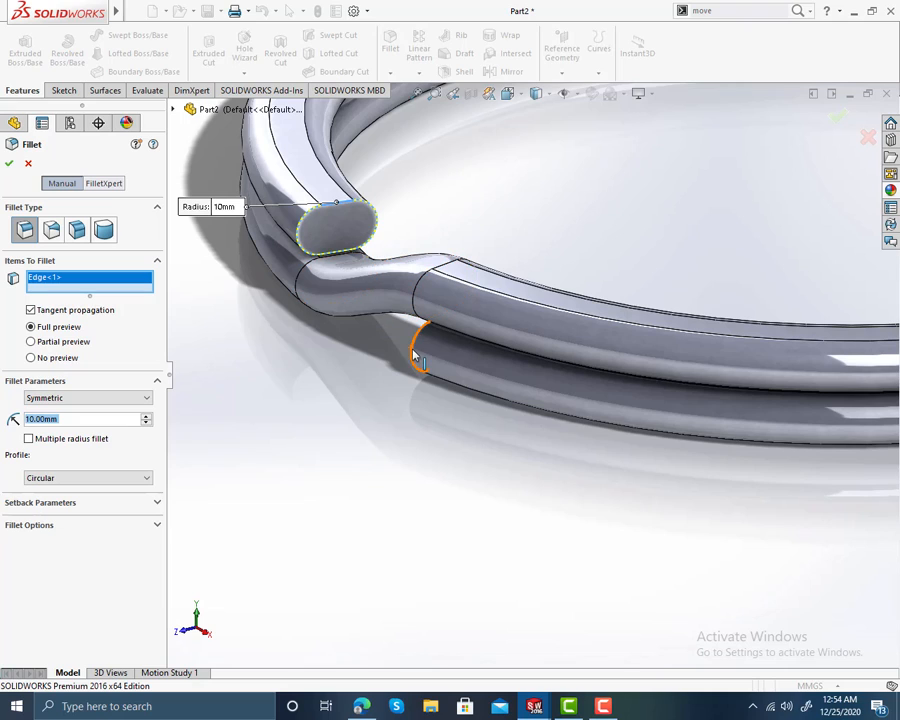
middle_drag(480, 310, 460, 376)
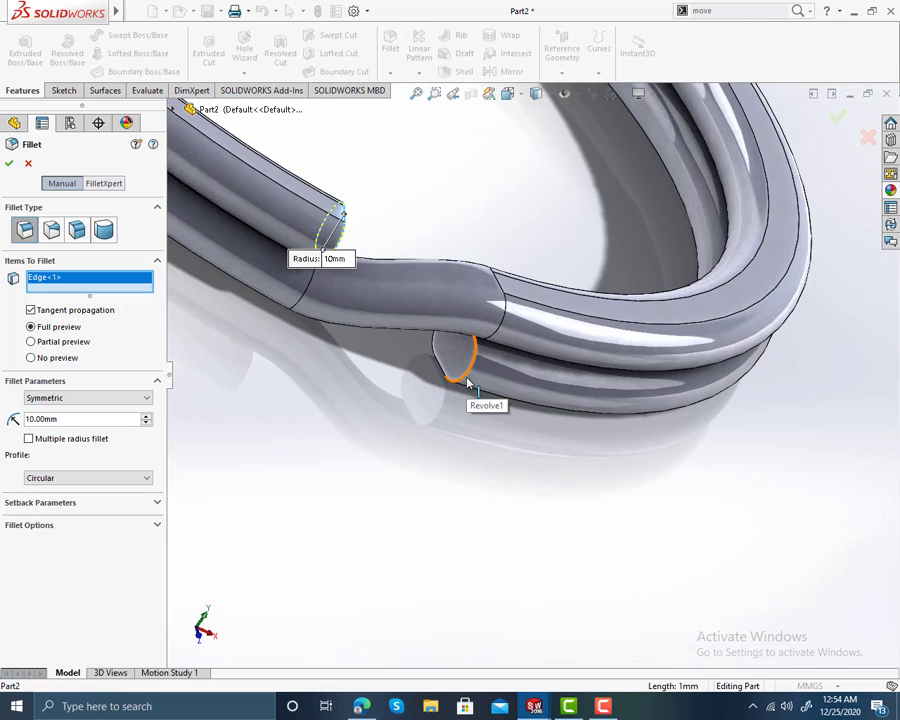
click(467, 381)
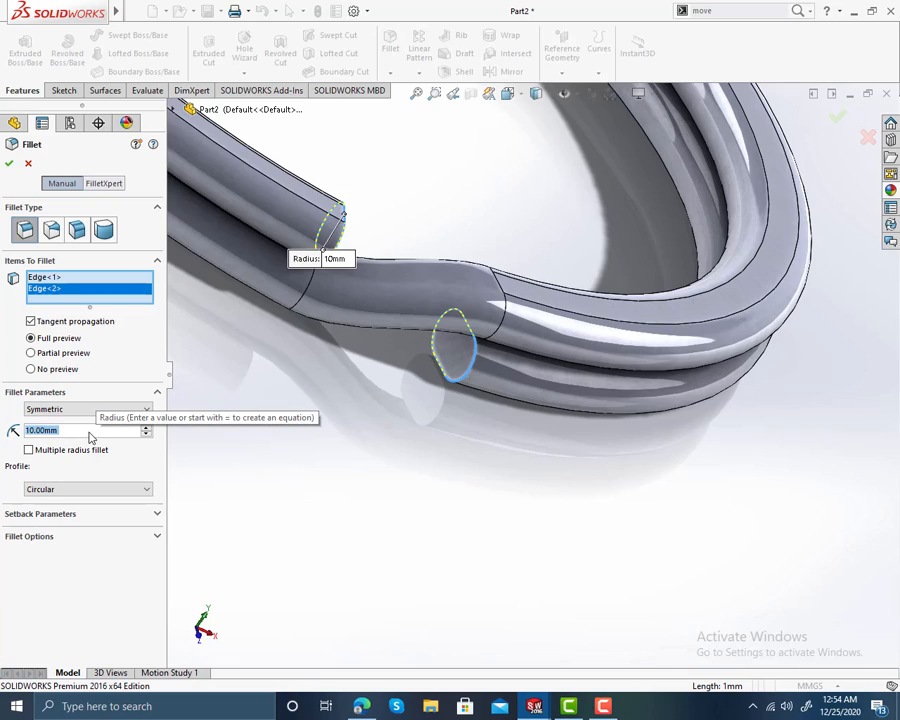
text(0.25)
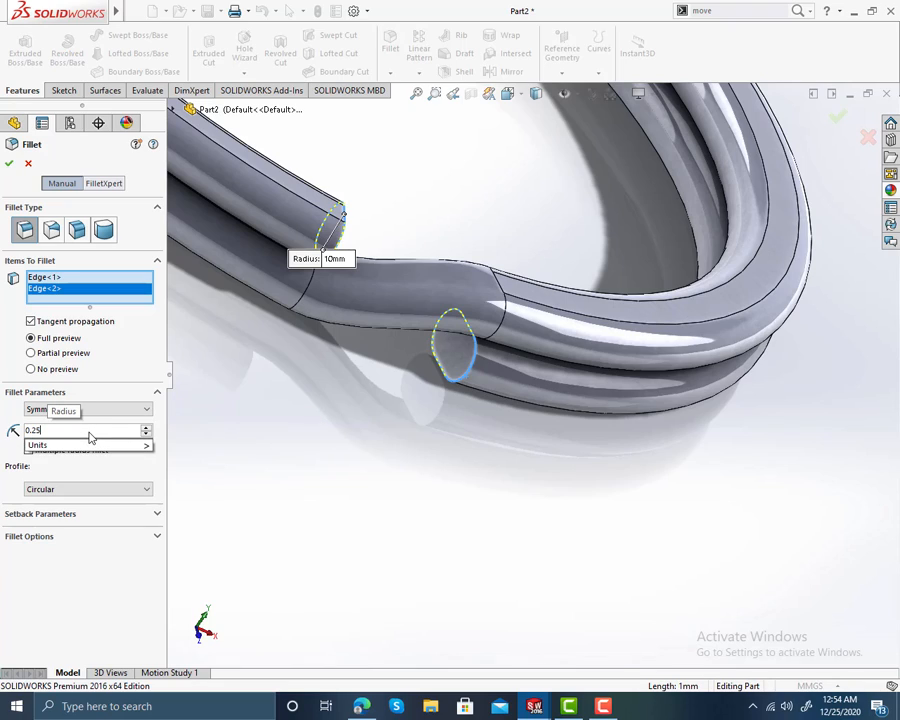
key(Return)
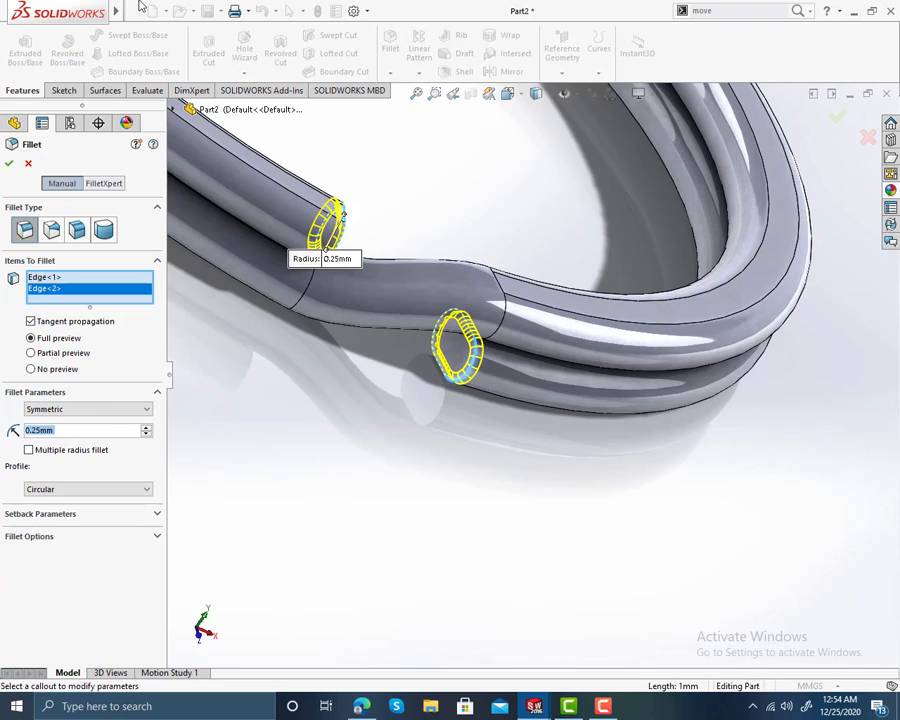
click(9, 163)
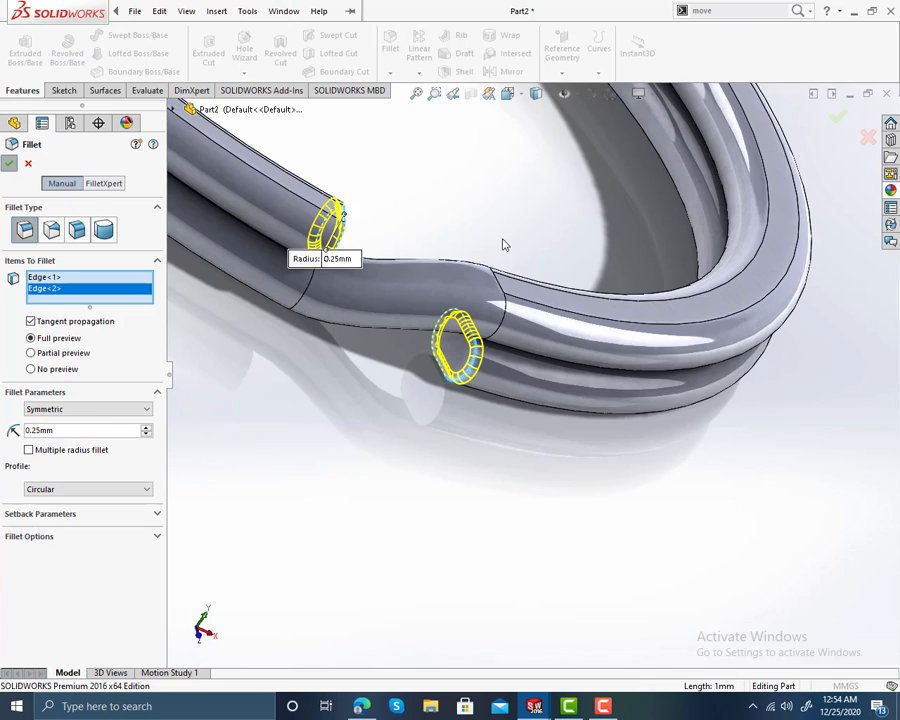
Change the model's display style to Shaded without edges and view the finished ring from several angles.
middle_drag(498, 242, 412, 249)
scroll(405, 193, up, 5)
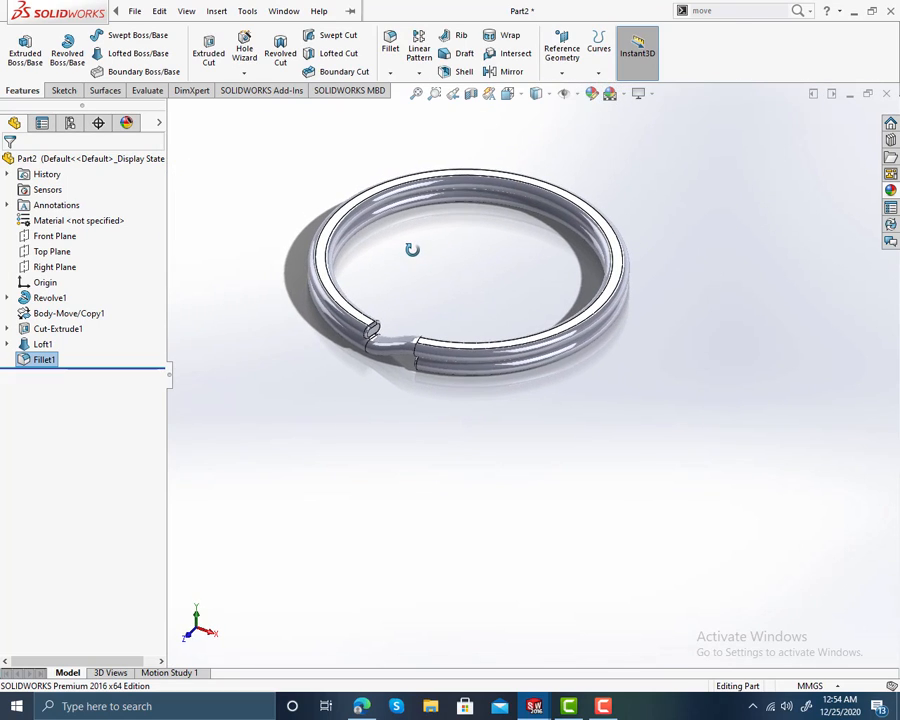
click(548, 96)
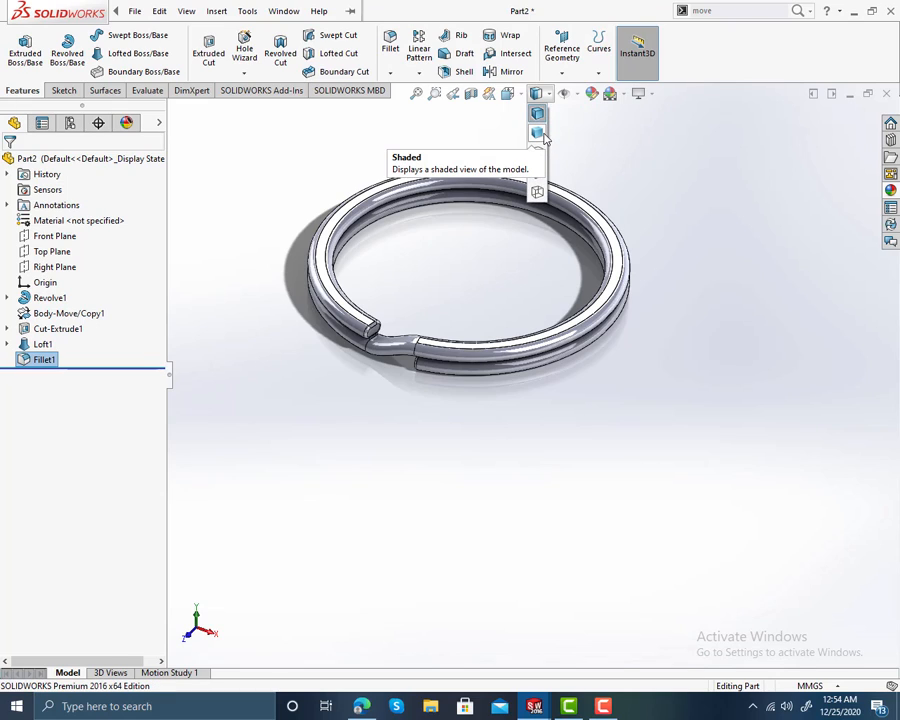
click(540, 134)
mouse_move(420, 288)
middle_down()
mouse_move(404, 258)
mouse_move(362, 234)
middle_up()
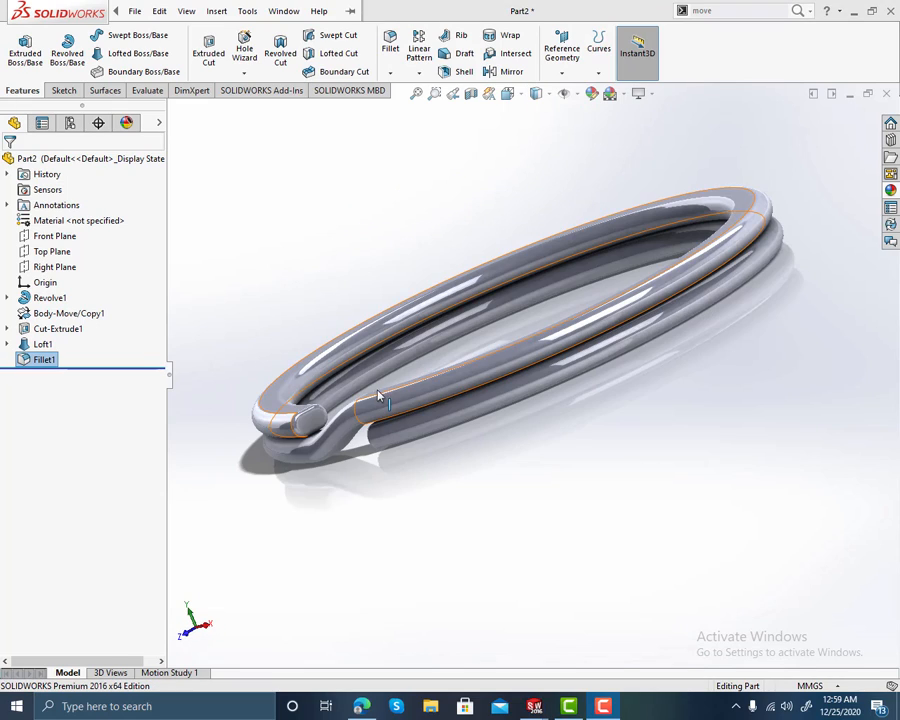
mouse_move(388, 374)
middle_down()
mouse_move(444, 386)
mouse_move(480, 341)
mouse_move(484, 385)
mouse_move(528, 384)
mouse_move(474, 362)
mouse_move(372, 390)
mouse_move(424, 422)
mouse_move(427, 408)
middle_up()
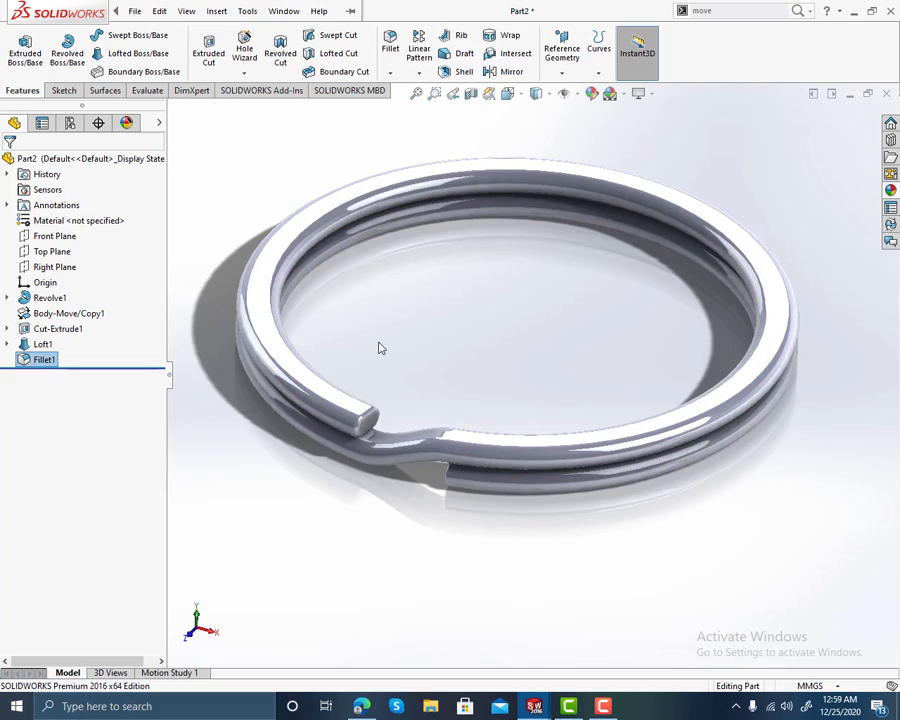